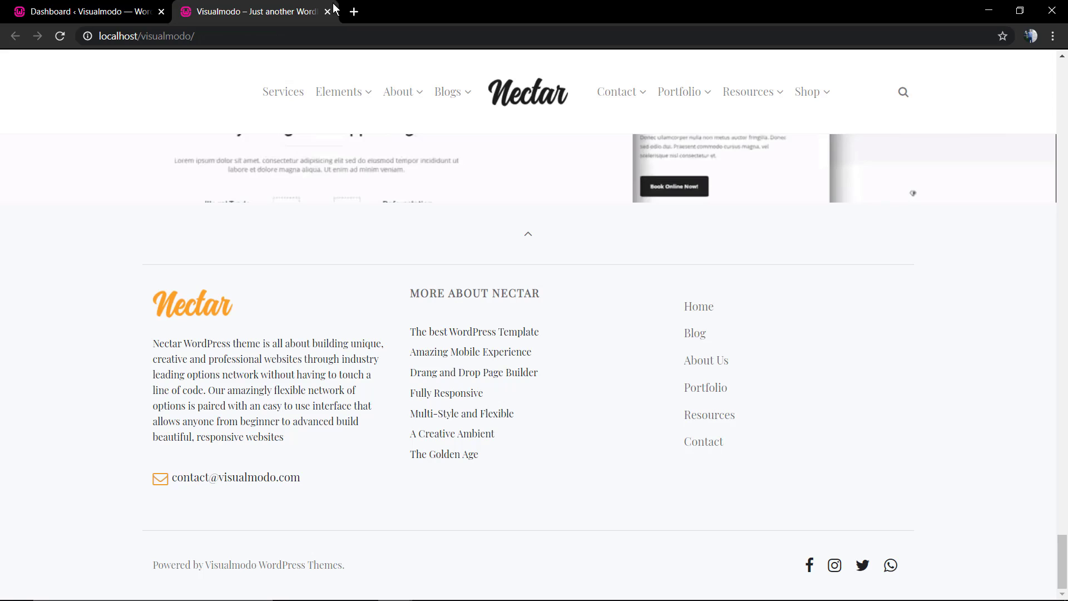
Step: Open the Peak WordPress Theme page and its live preview, then jump to the demo's footer
click(353, 11)
click(822, 573)
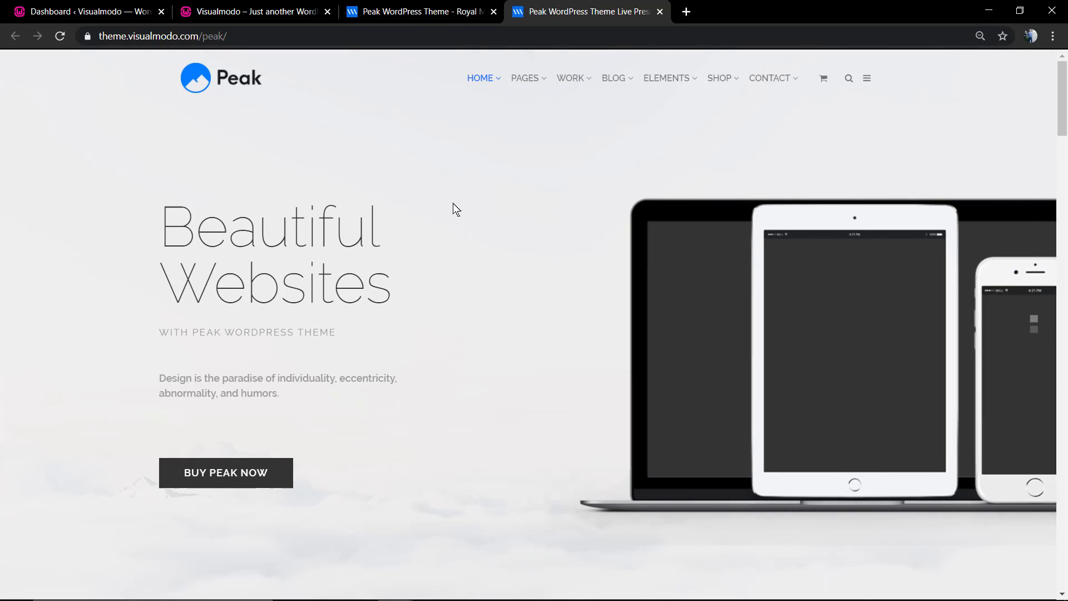
key(End)
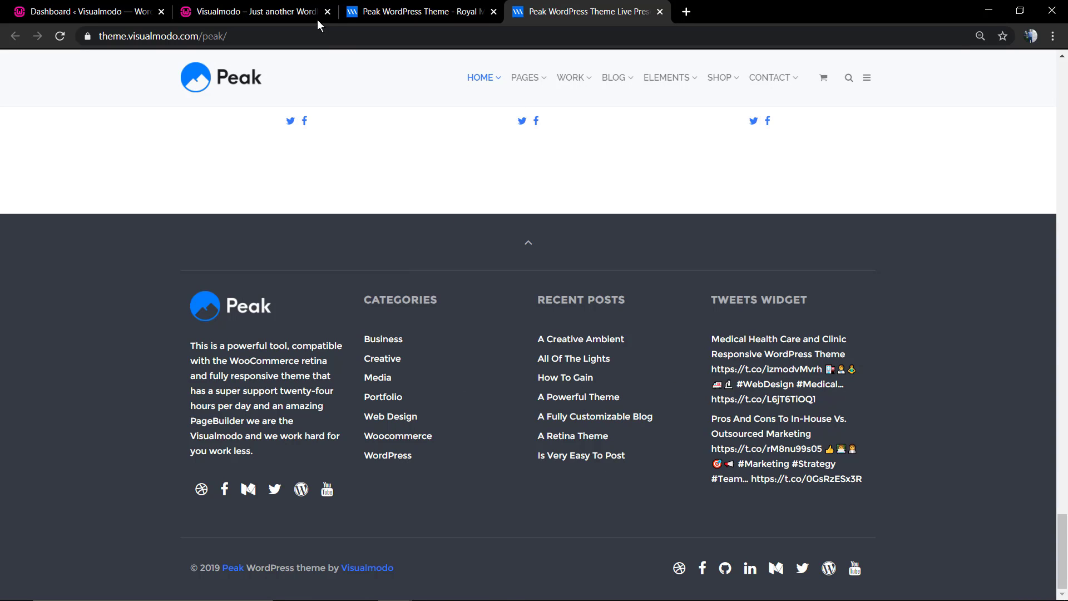
Step: Check the theme page footer, open the Visualmodo blog, and return to the Nectar site
click(420, 13)
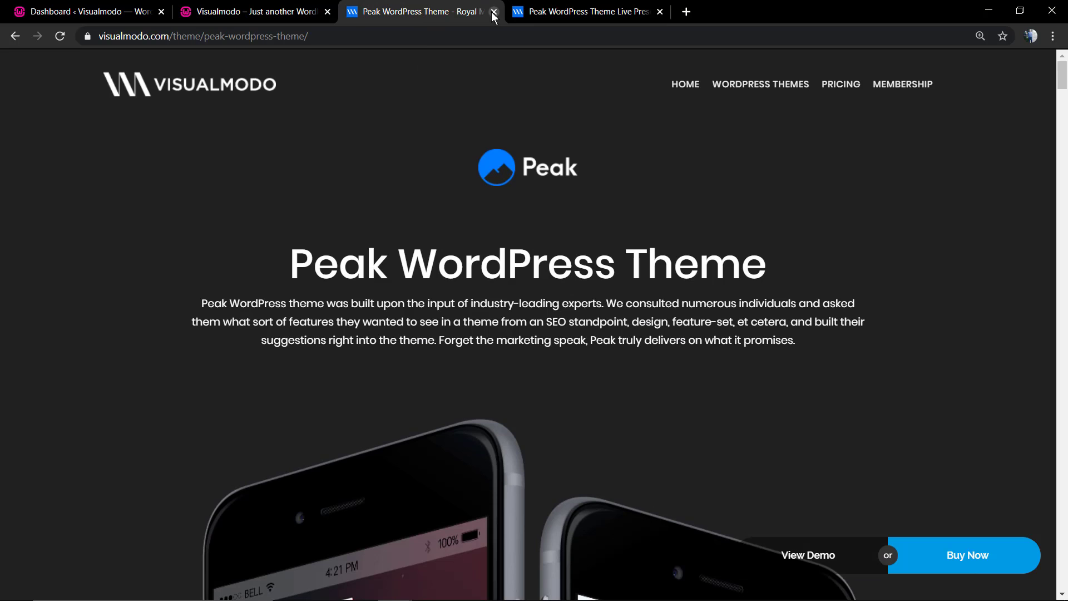
key(End)
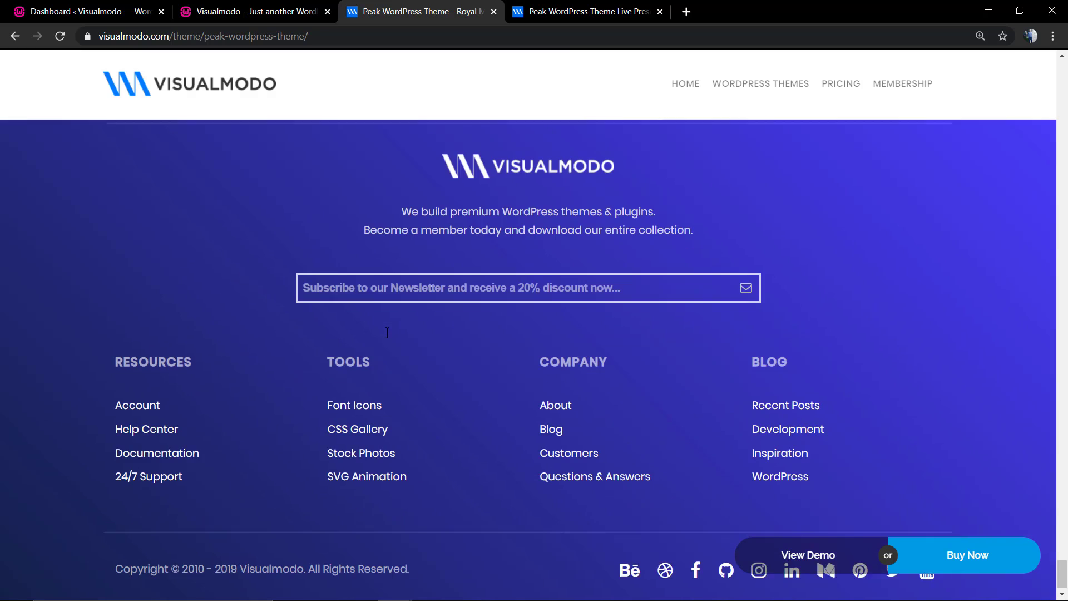
click(544, 424)
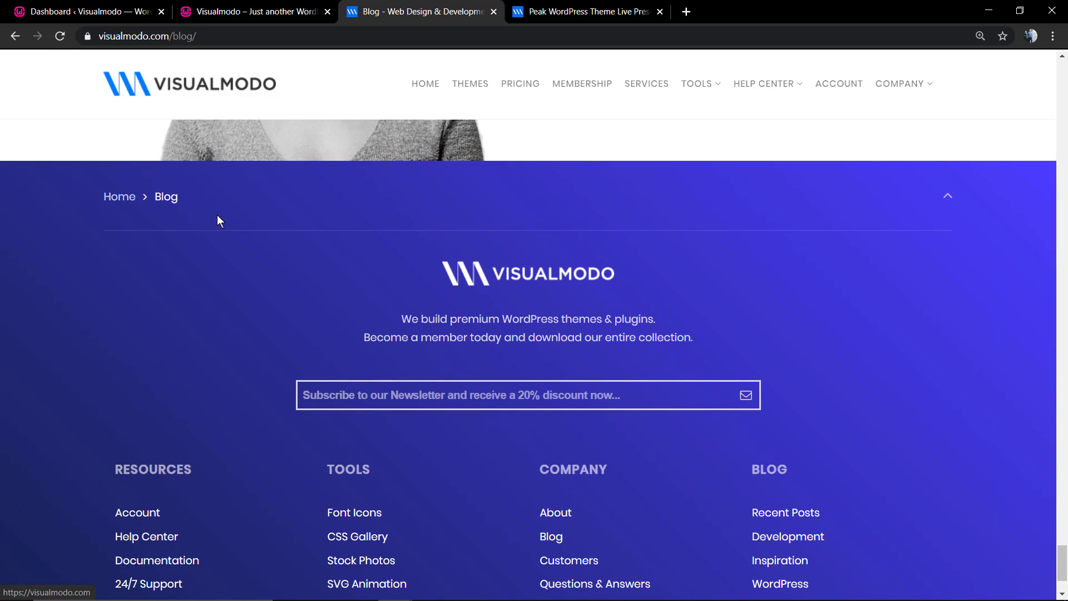
scroll(217, 215, down, 2)
click(267, 11)
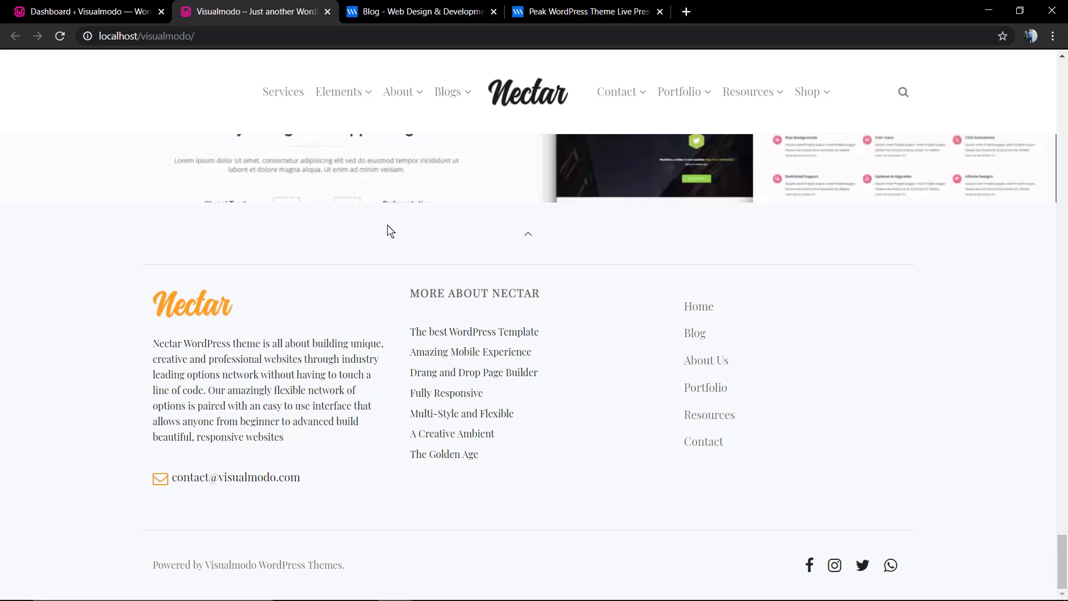
Step: From the Dashboard, open Visualmodo › Theme Options and show the Footer section
click(144, 17)
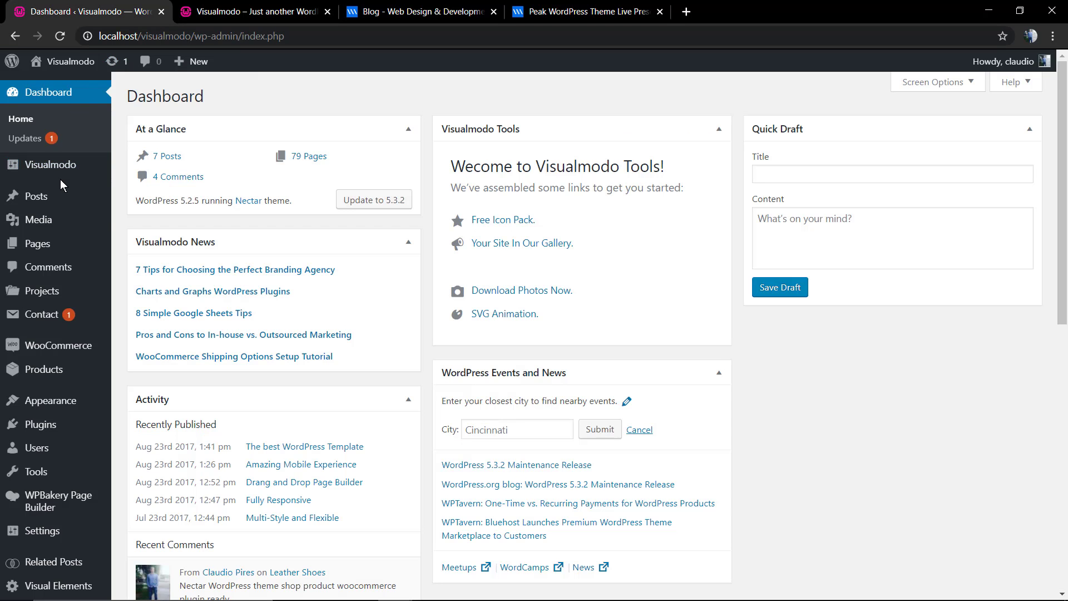
mouse_move(61, 170)
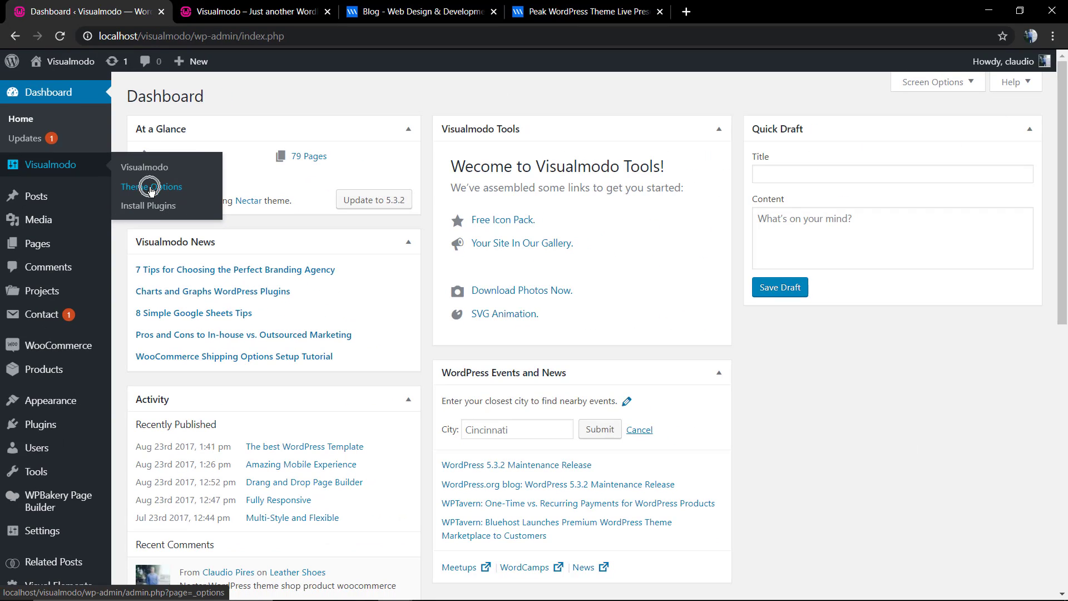
click(152, 191)
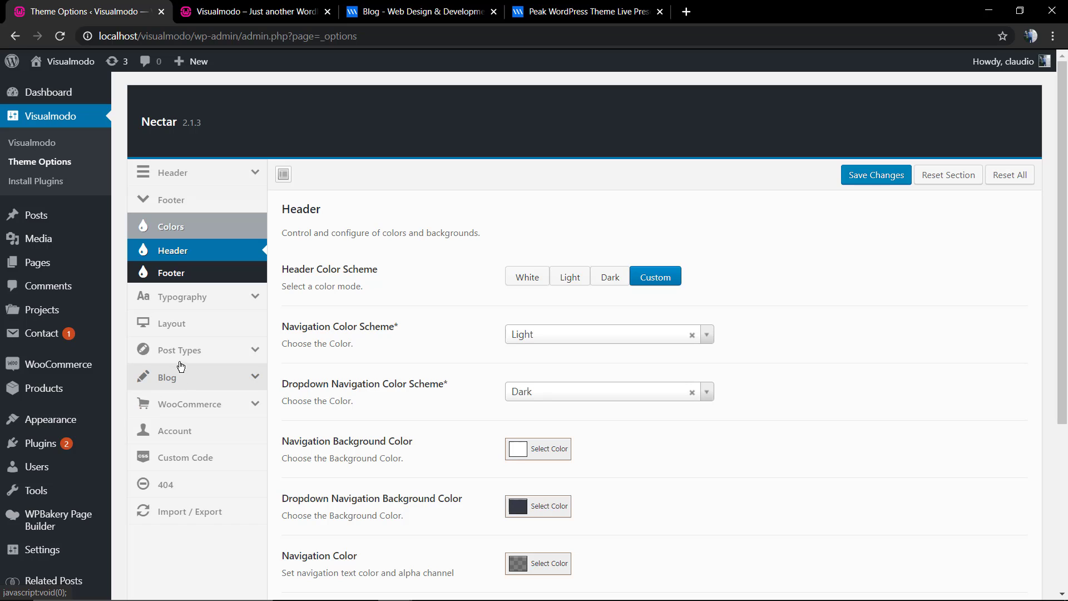
click(171, 202)
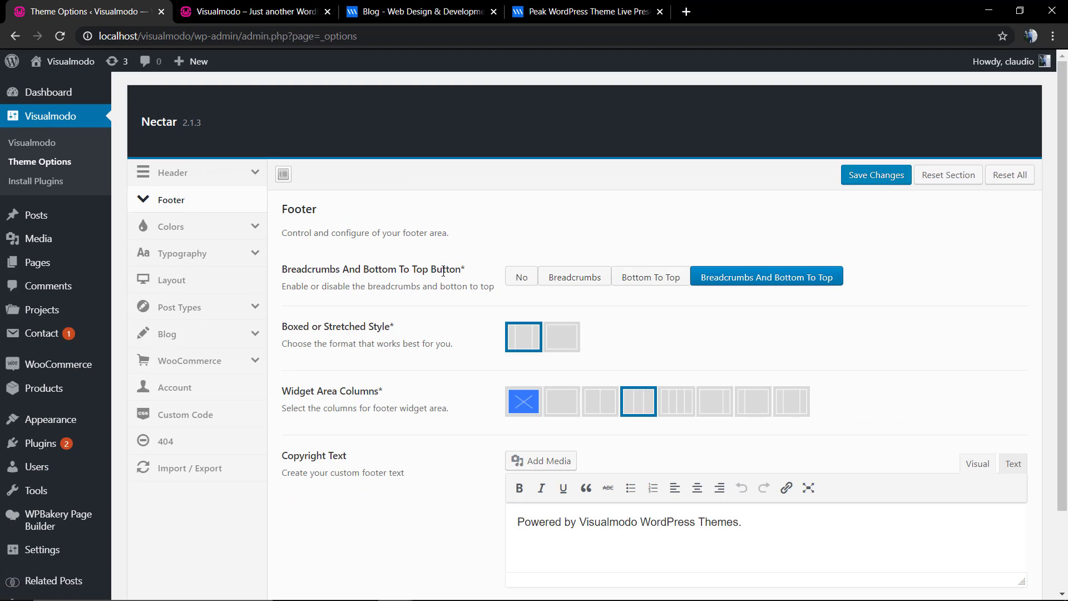
Step: Set Breadcrumbs And Bottom To Top Button to No and save the footer settings
triple_click(336, 273)
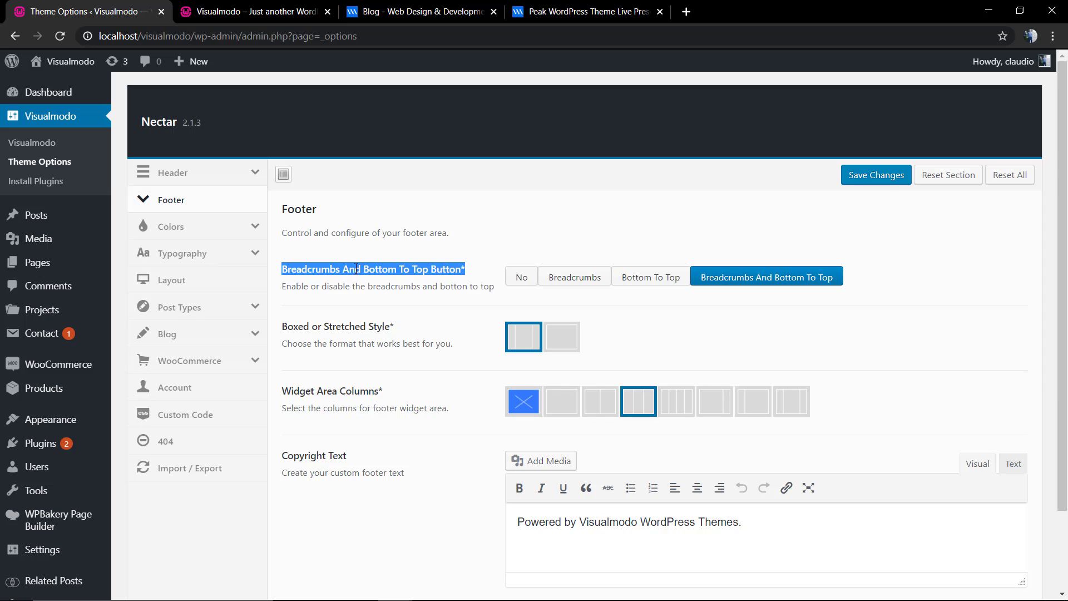
double_click(342, 269)
click(466, 282)
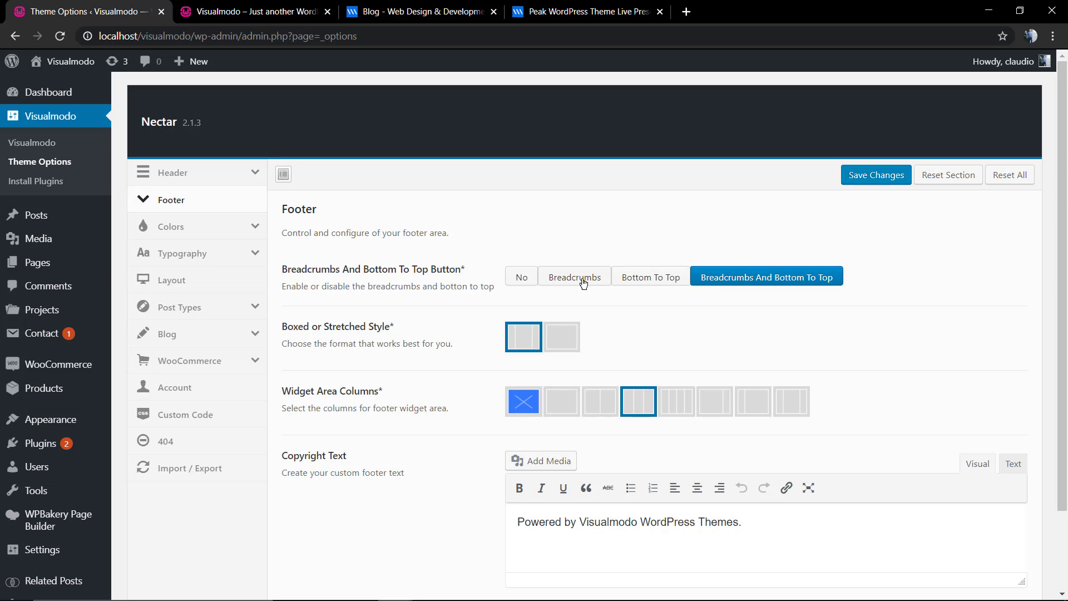
click(531, 277)
click(875, 174)
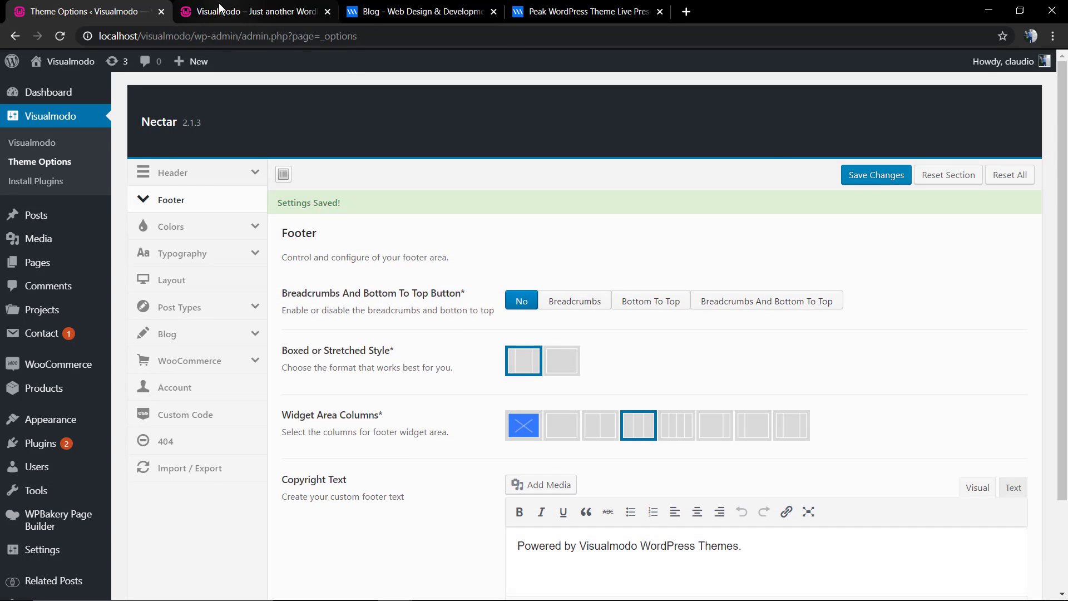
Step: Reload the site to check, then restore Breadcrumbs And Bottom To Top and save again
click(248, 11)
key(F5)
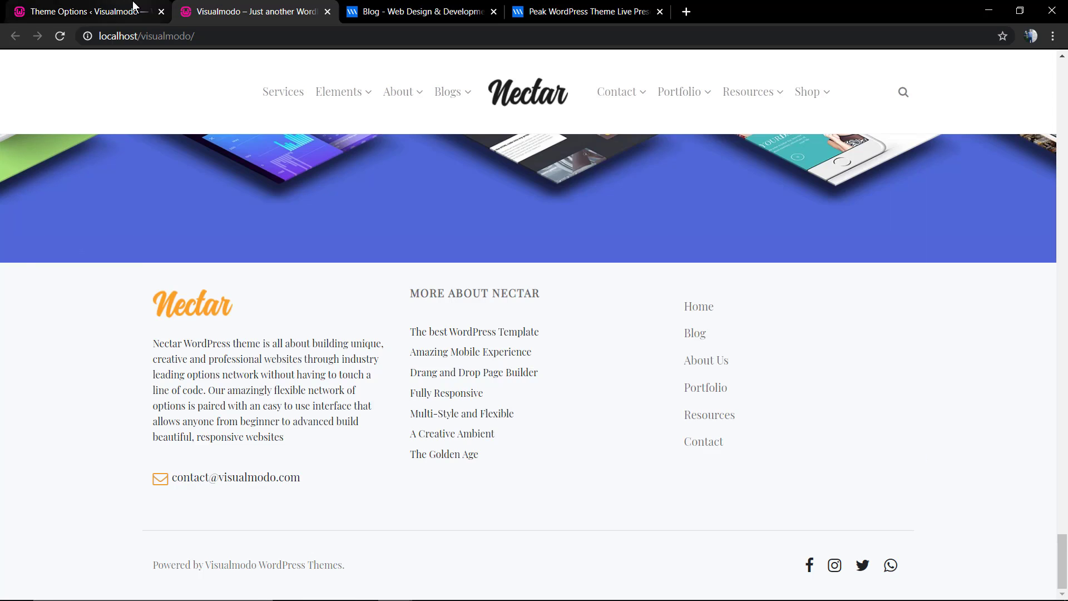
click(168, 8)
click(729, 289)
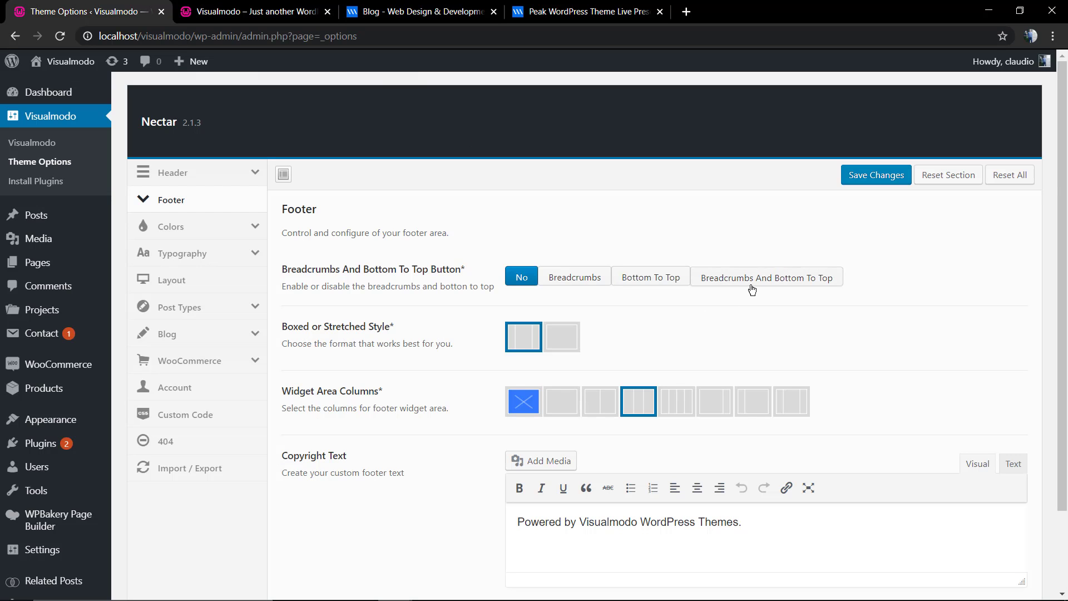
click(876, 174)
Step: Open the Drang and Drop Page Builder post and scroll to its Home › WordPress breadcrumb footer
click(253, 11)
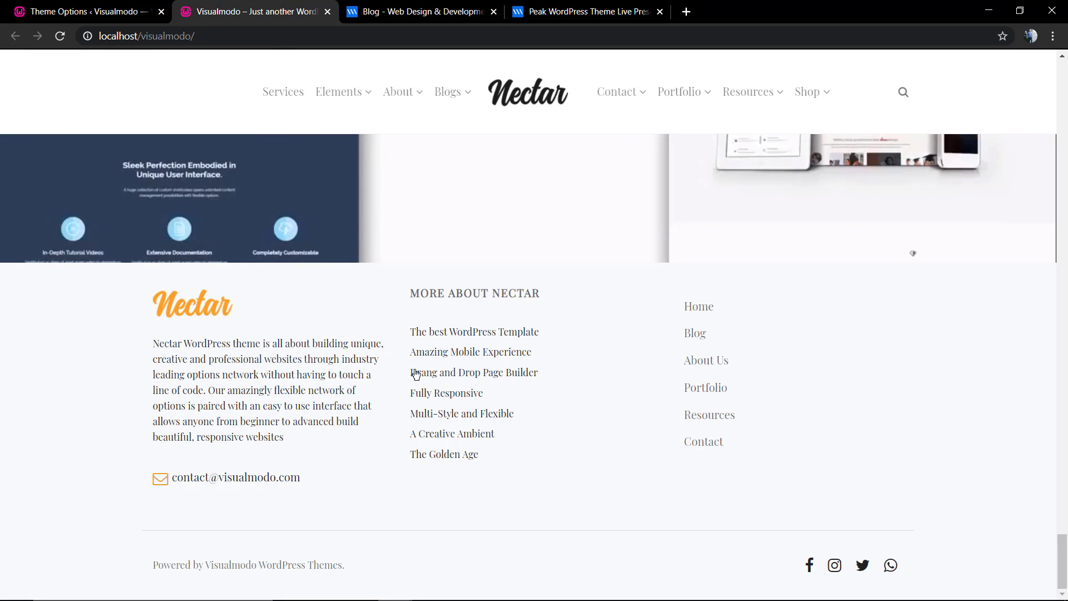
click(462, 374)
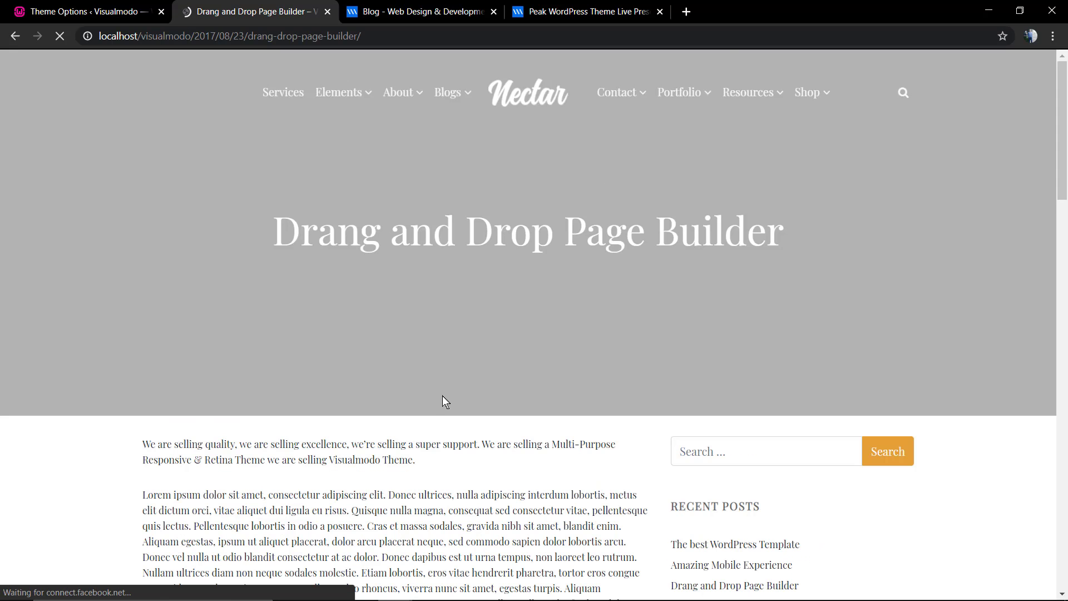
scroll(443, 400, down, 15)
scroll(178, 247, up, 2)
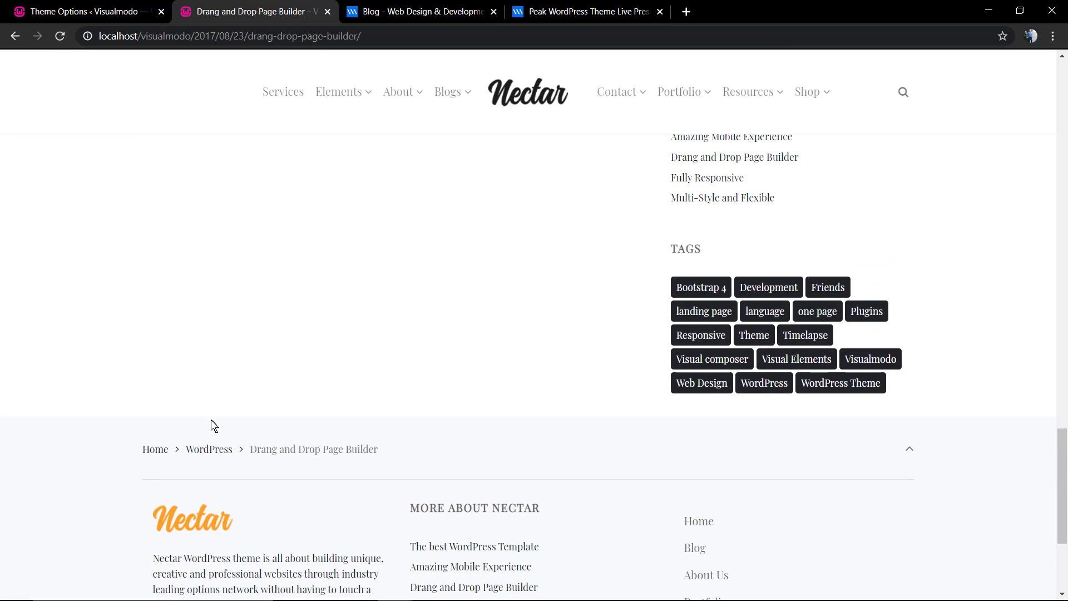
scroll(210, 425, down, 4)
scroll(194, 267, up, 2)
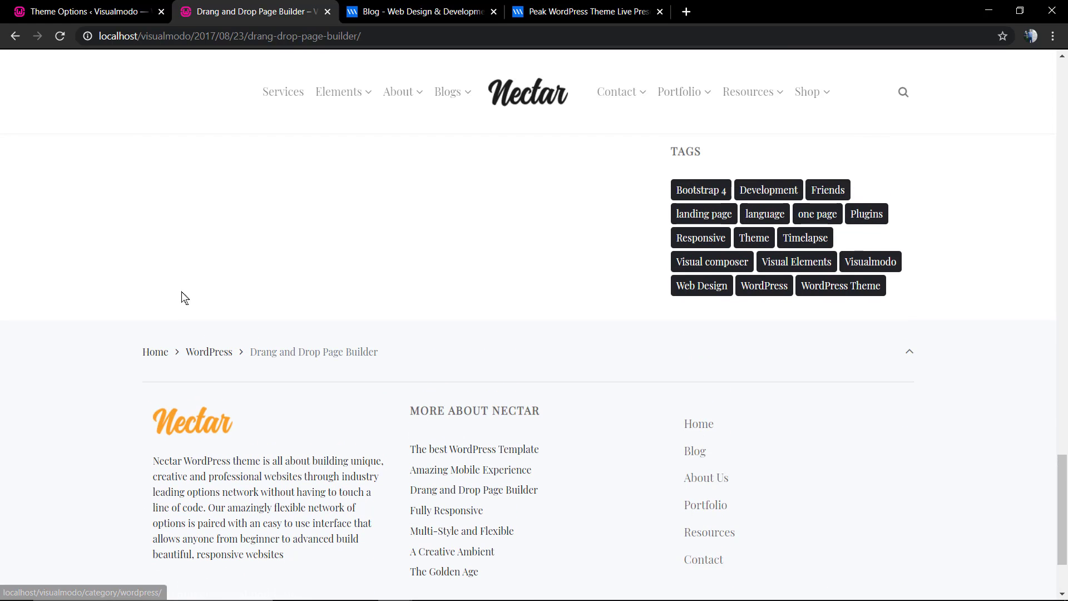
scroll(319, 357, down, 2)
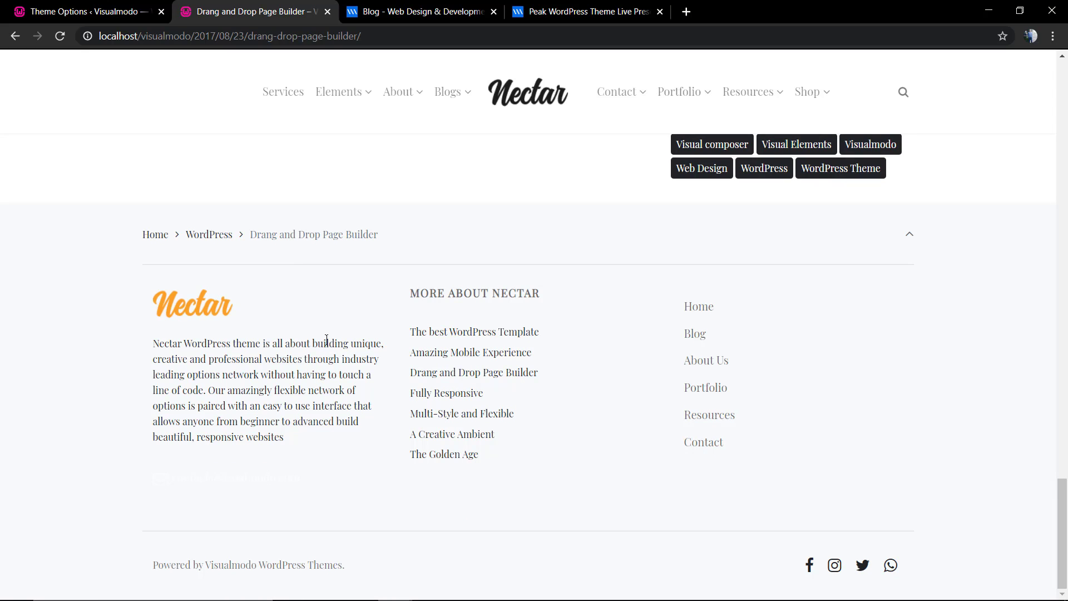
scroll(358, 378, up, 2)
scroll(357, 379, down, 2)
click(414, 11)
click(267, 11)
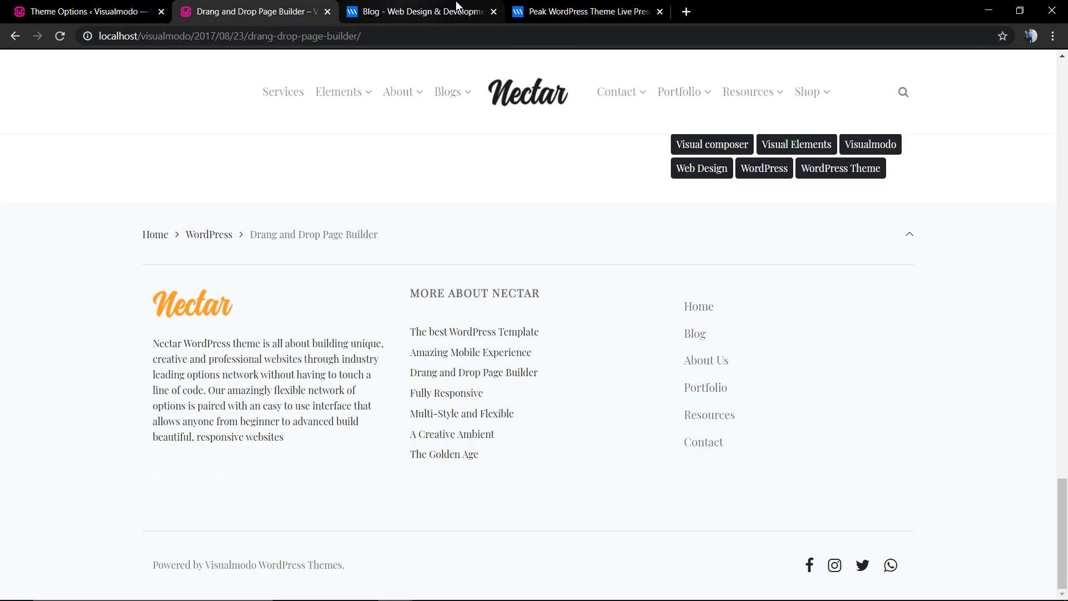
Step: Switch the footer to the stretched layout and save the change
click(84, 11)
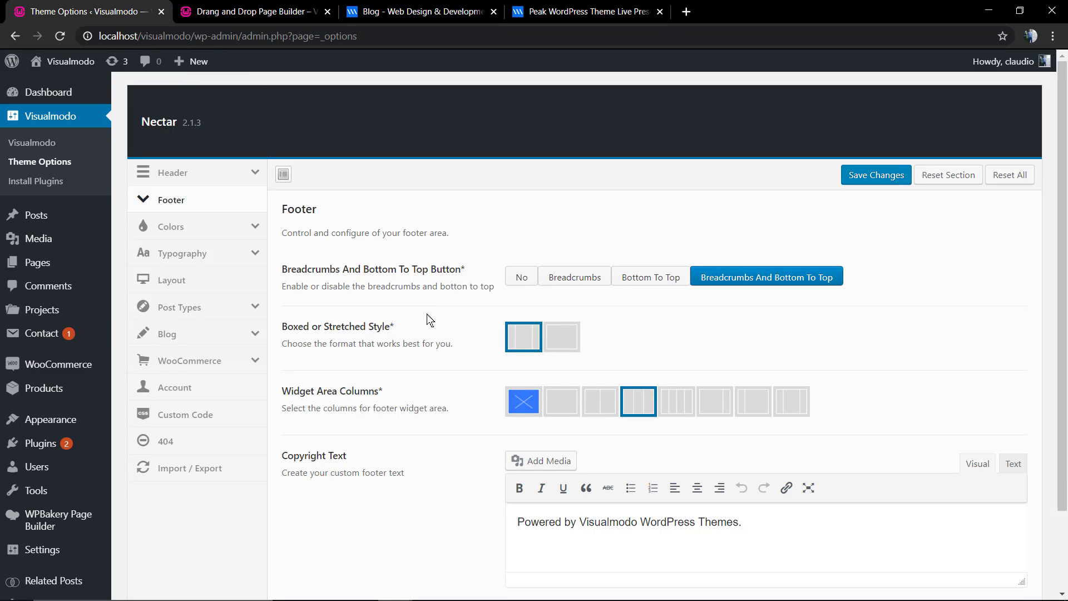
triple_click(317, 329)
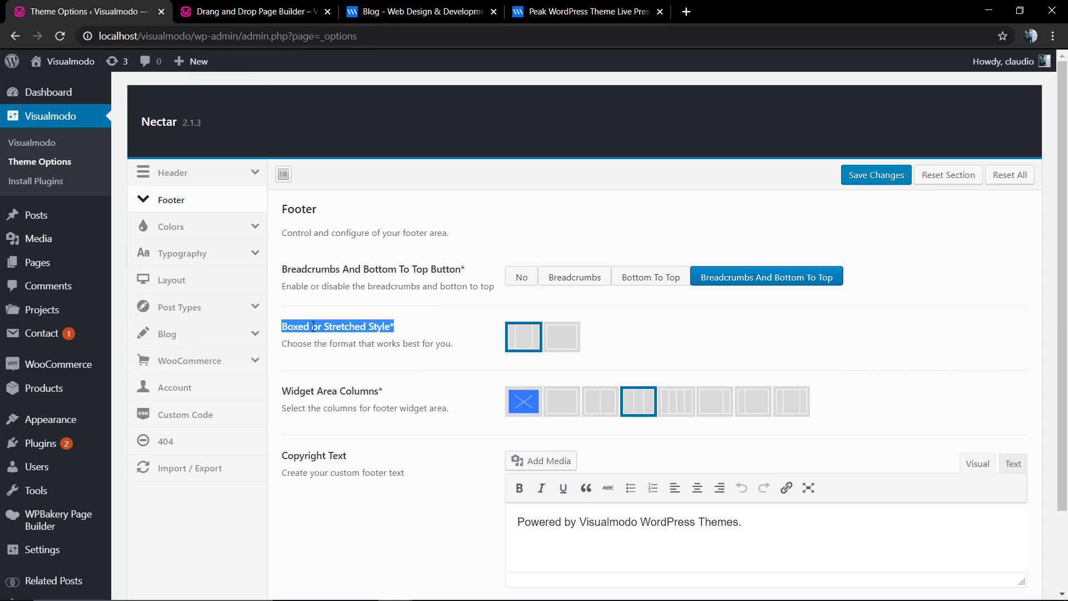
click(573, 341)
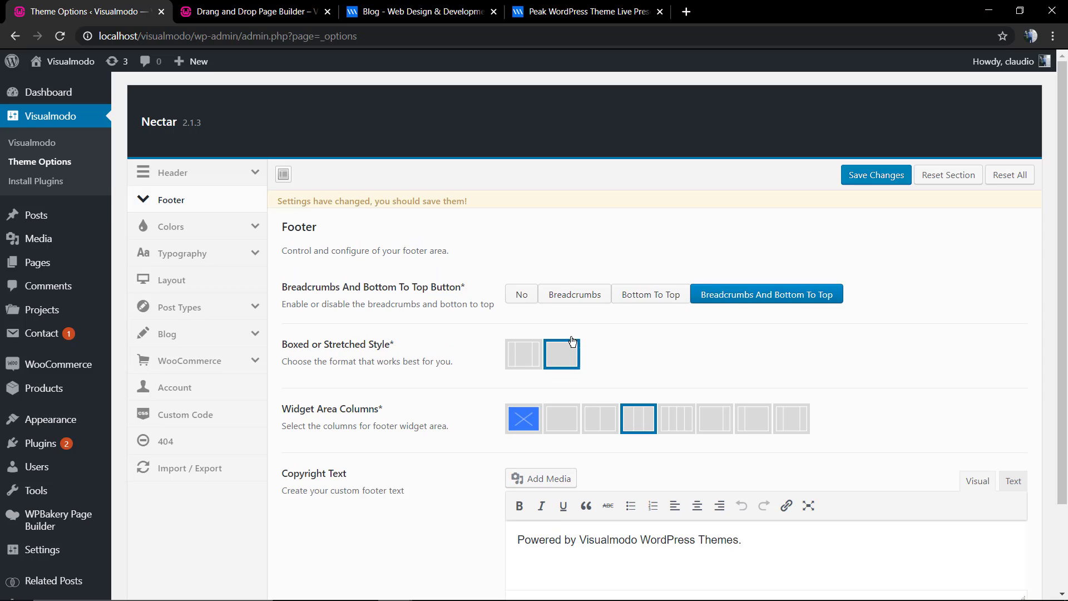
click(873, 179)
Step: Load the site's home page and scroll to its footer to review the back-to-top arrow
click(266, 21)
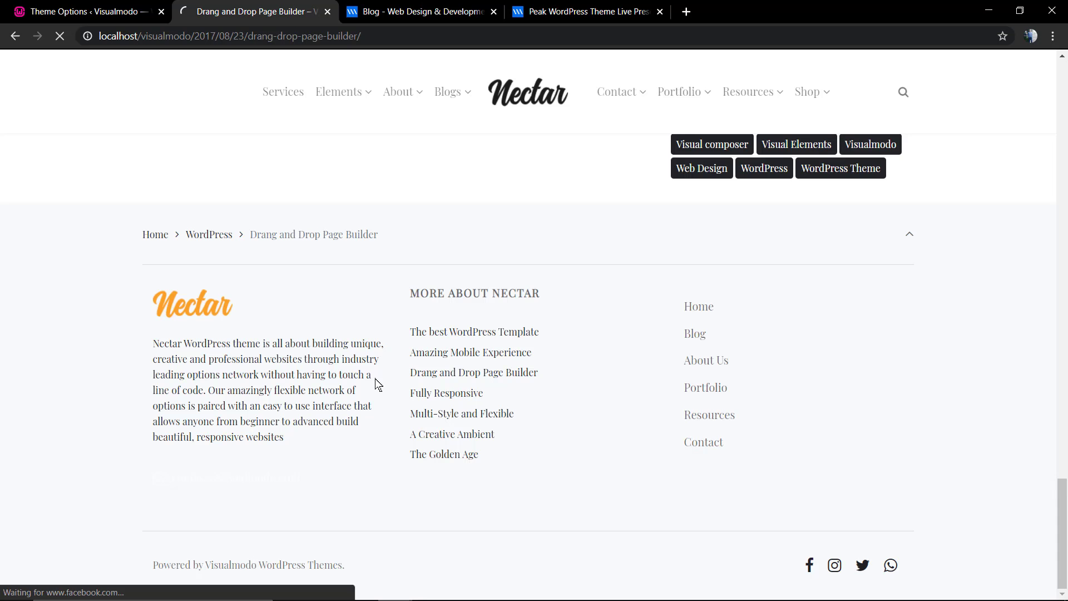
scroll(720, 465, up, 3)
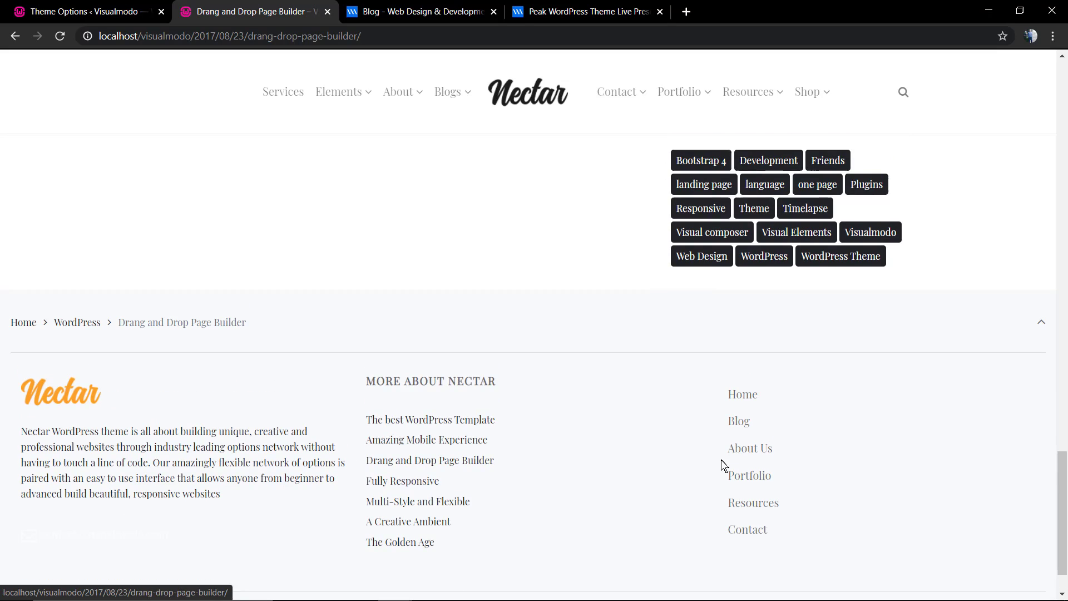
scroll(692, 440, up, 2)
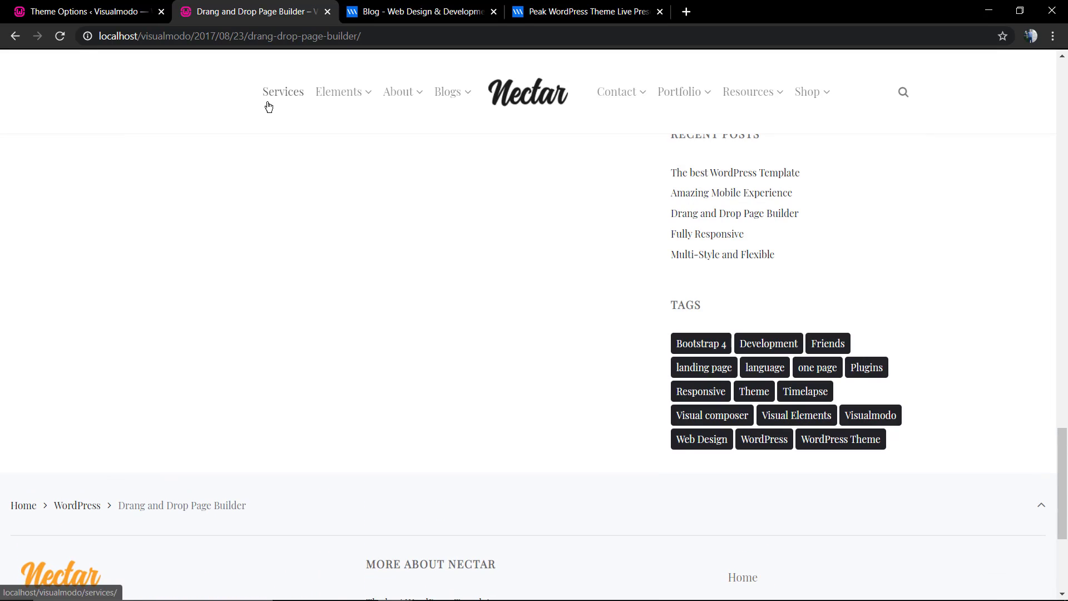
click(508, 111)
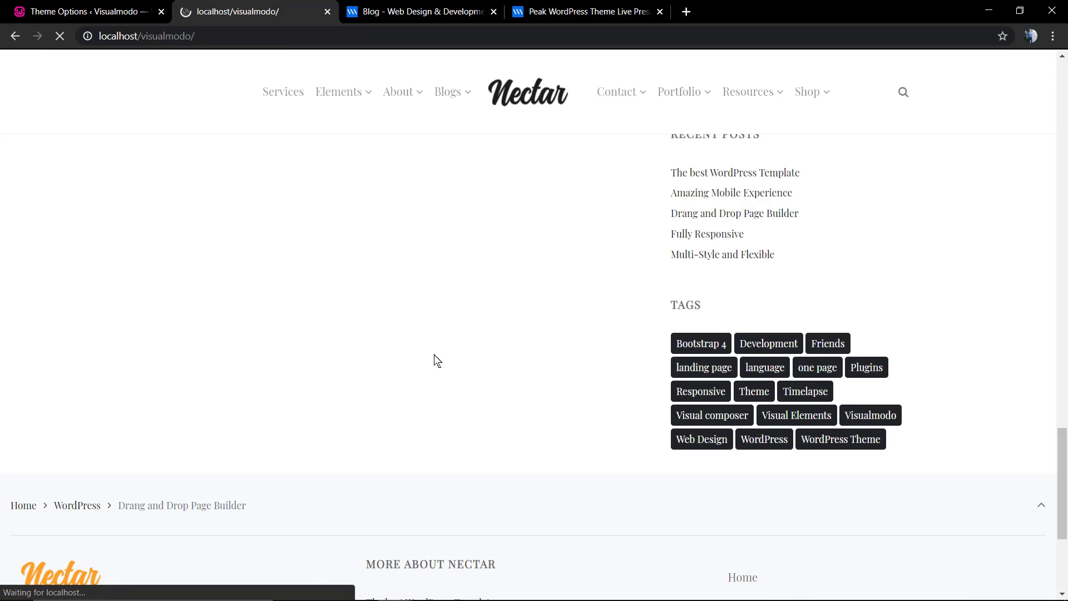
scroll(410, 417, down, 10)
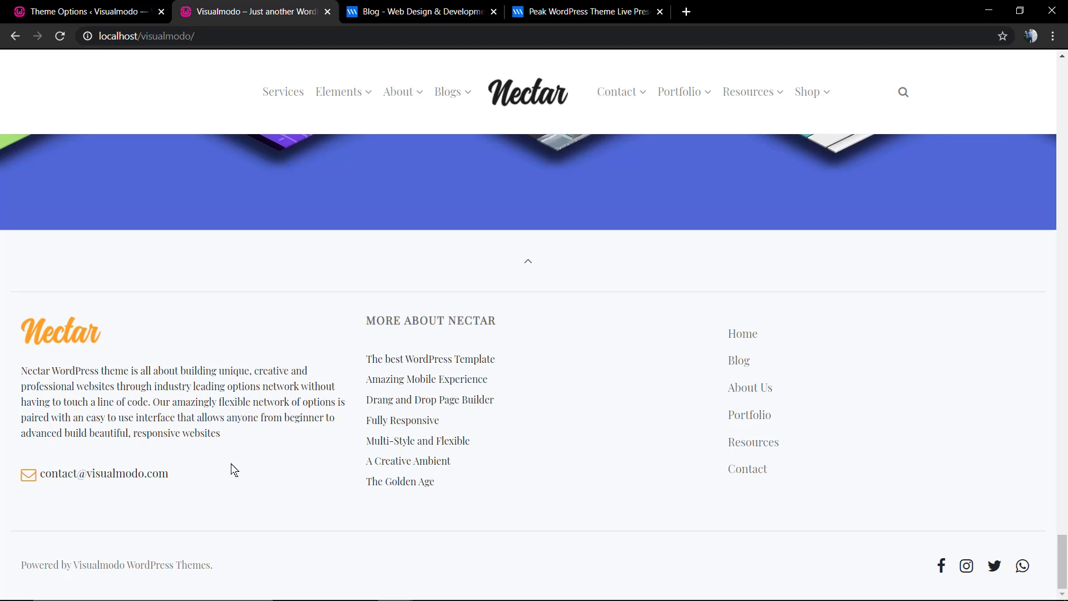
Step: Set the footer back to the Boxed style and save
click(150, 8)
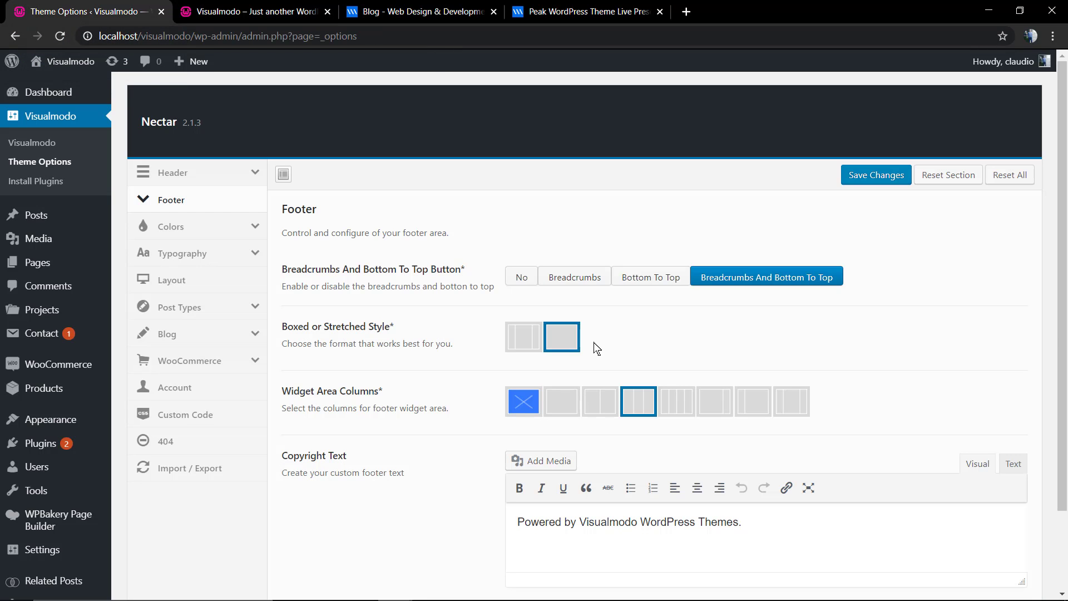
click(525, 342)
click(860, 173)
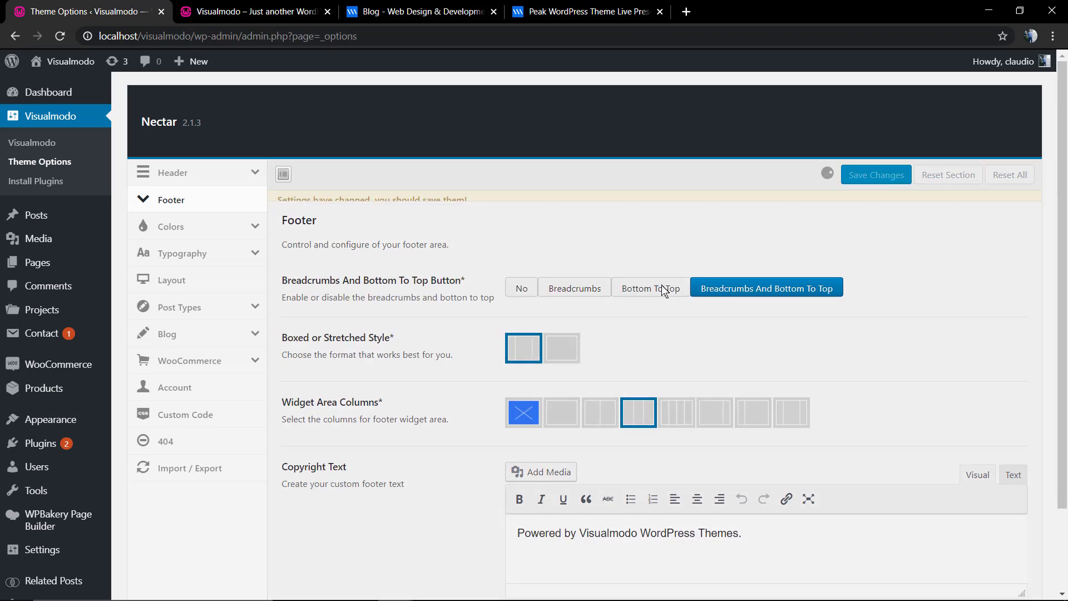
Step: Highlight the Widget Area Columns label, then view the Peak demo footer for comparison
scroll(417, 321, down, 2)
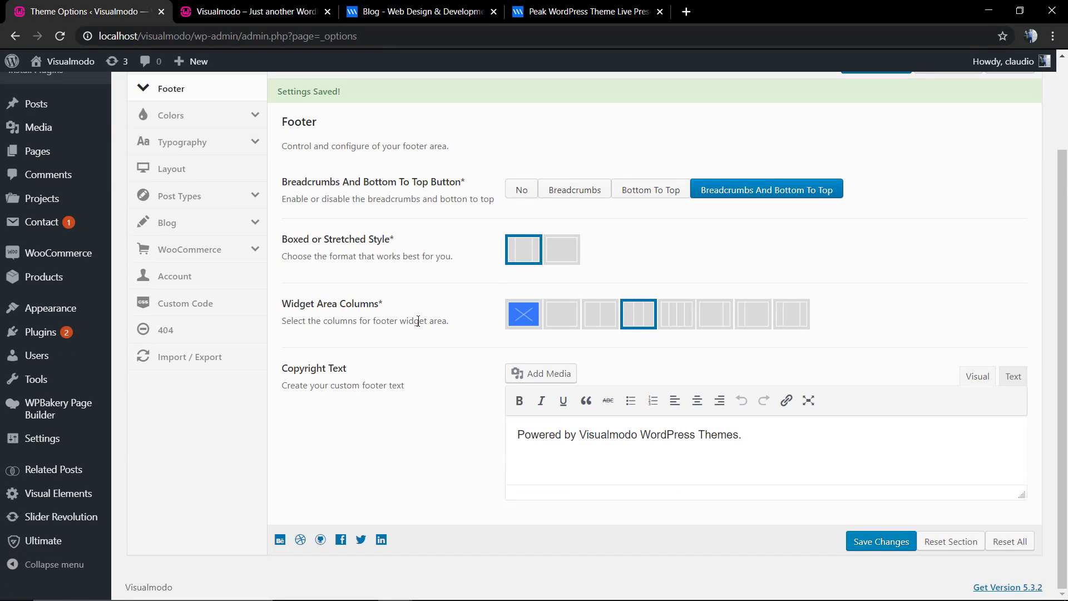
triple_click(334, 302)
triple_click(337, 301)
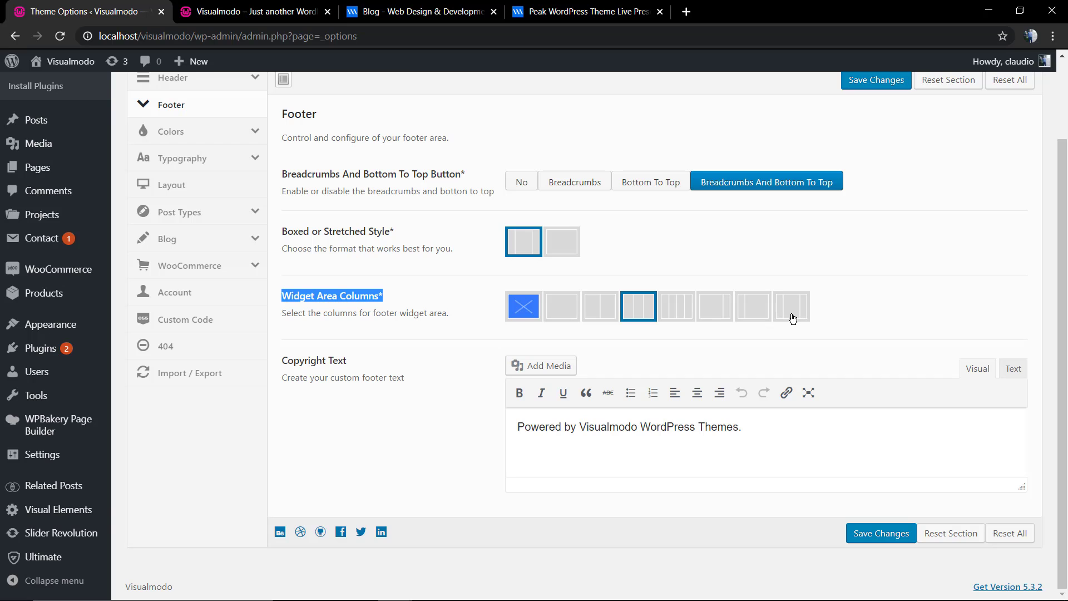
click(614, 11)
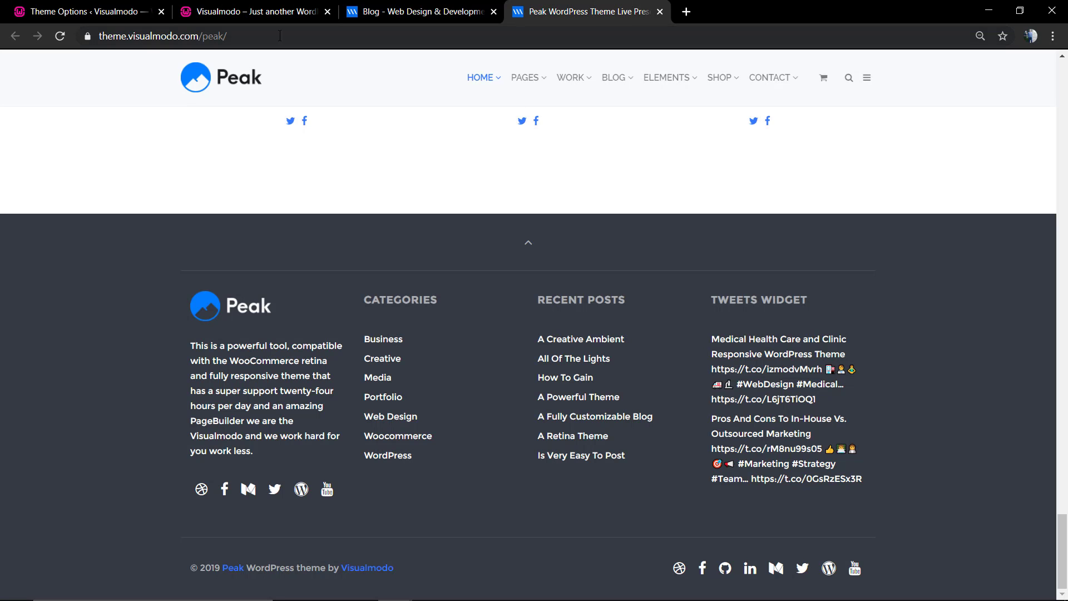
Step: Browse the Rare demo's footer, then return to the Nectar site tab
click(200, 36)
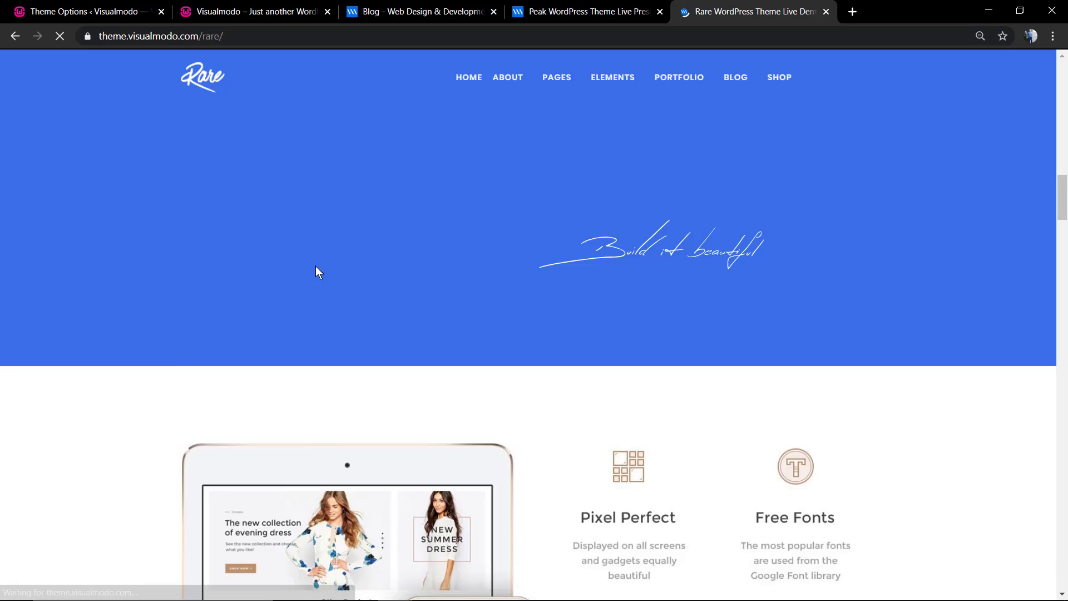
scroll(315, 266, down, 15)
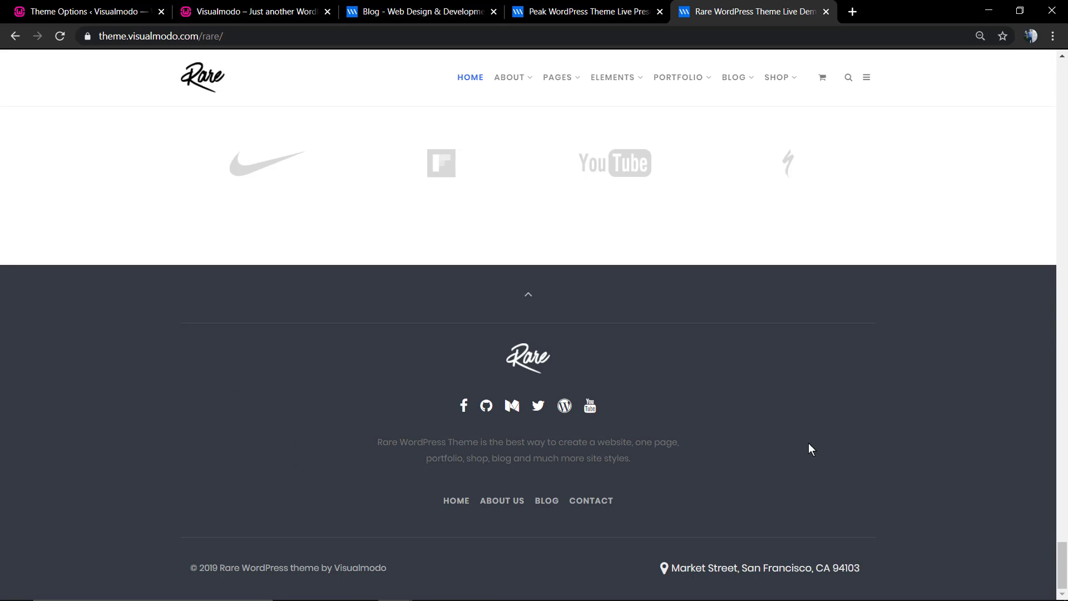
click(313, 8)
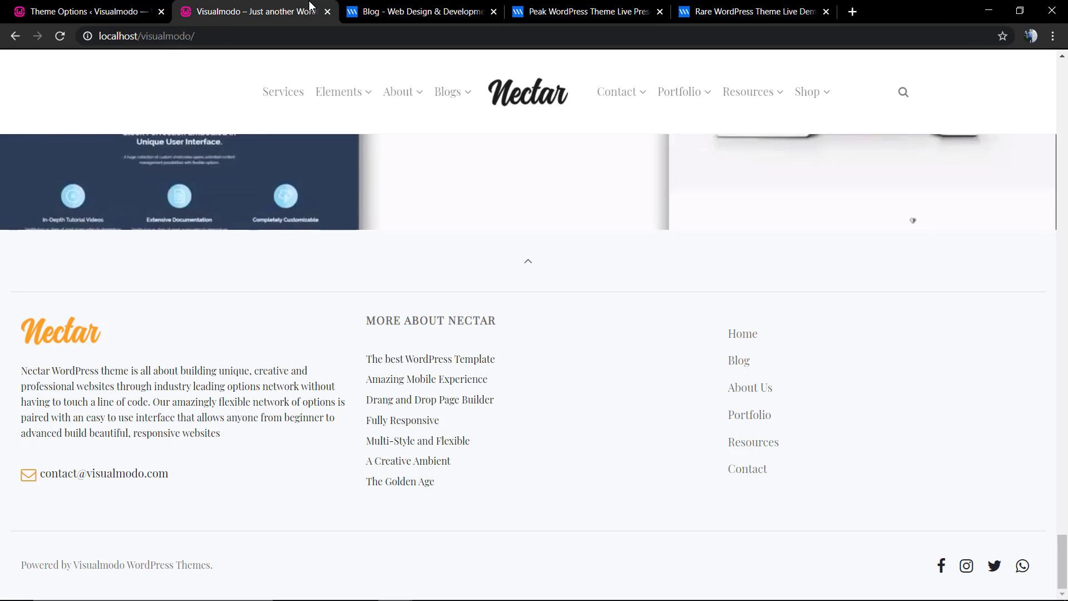
Step: Set Widget Area Columns to four columns, save, and reload the site to check
click(160, 5)
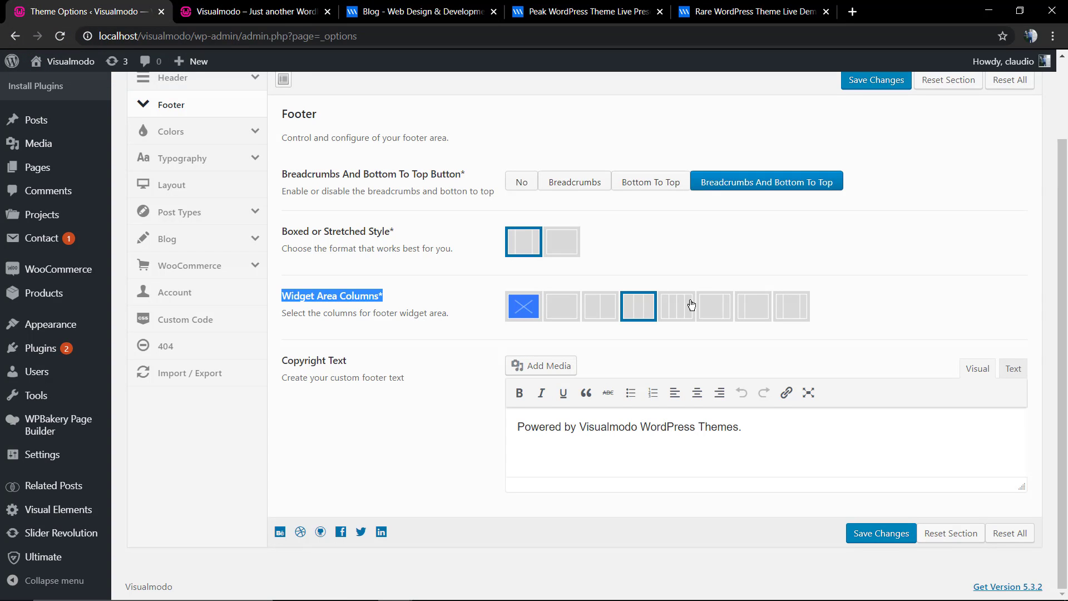
click(679, 316)
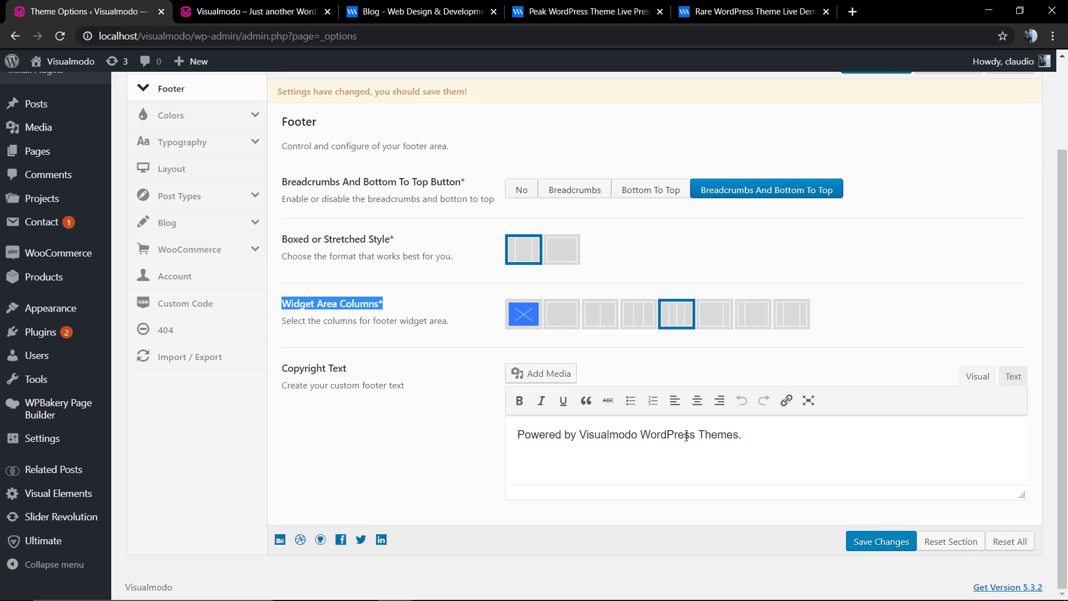
click(852, 542)
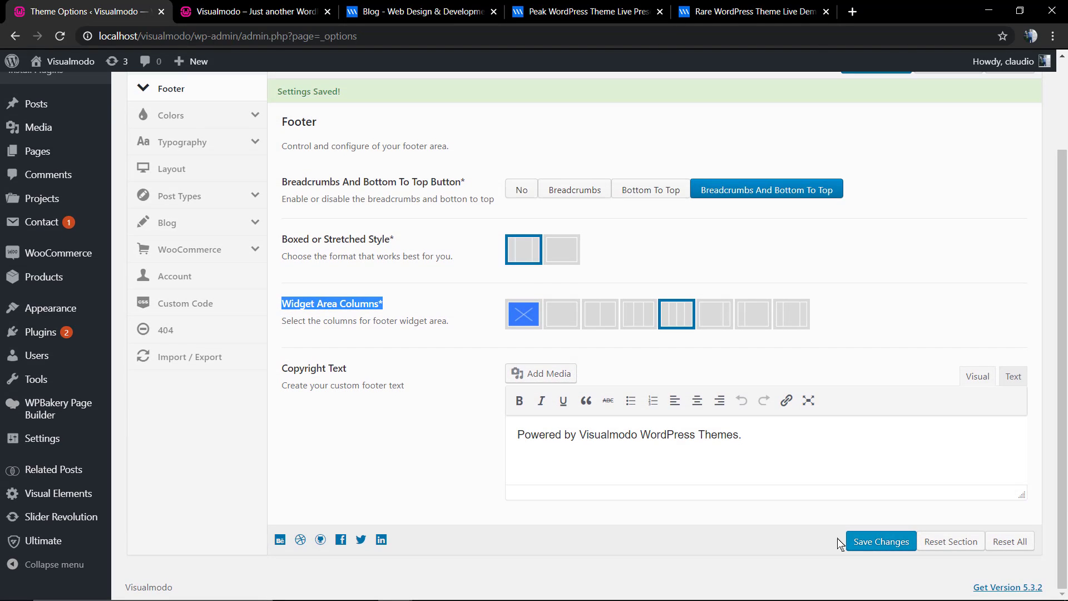
click(278, 10)
key(F5)
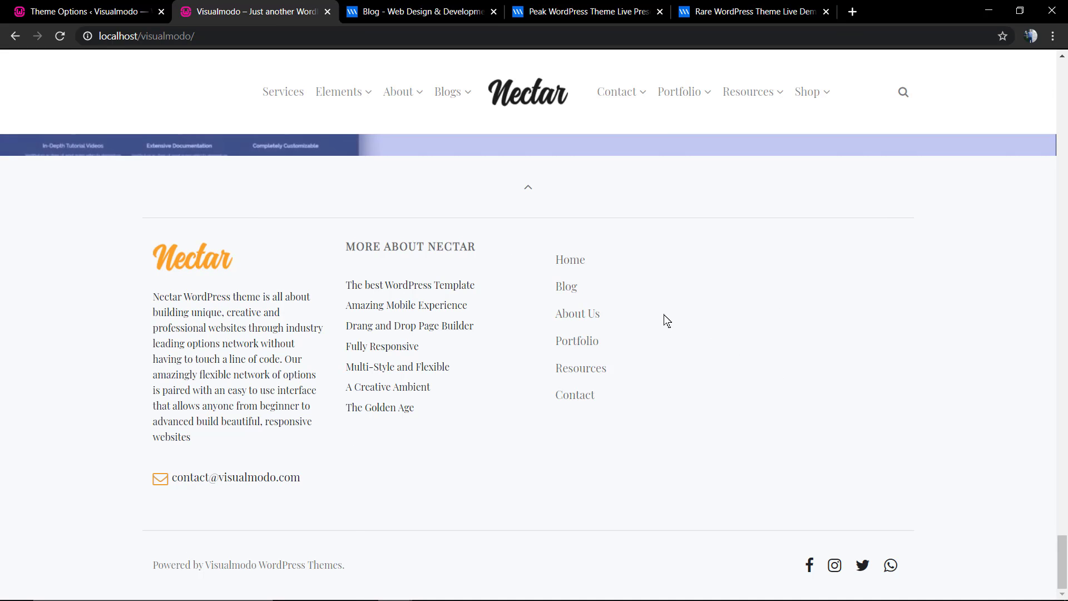
click(72, 11)
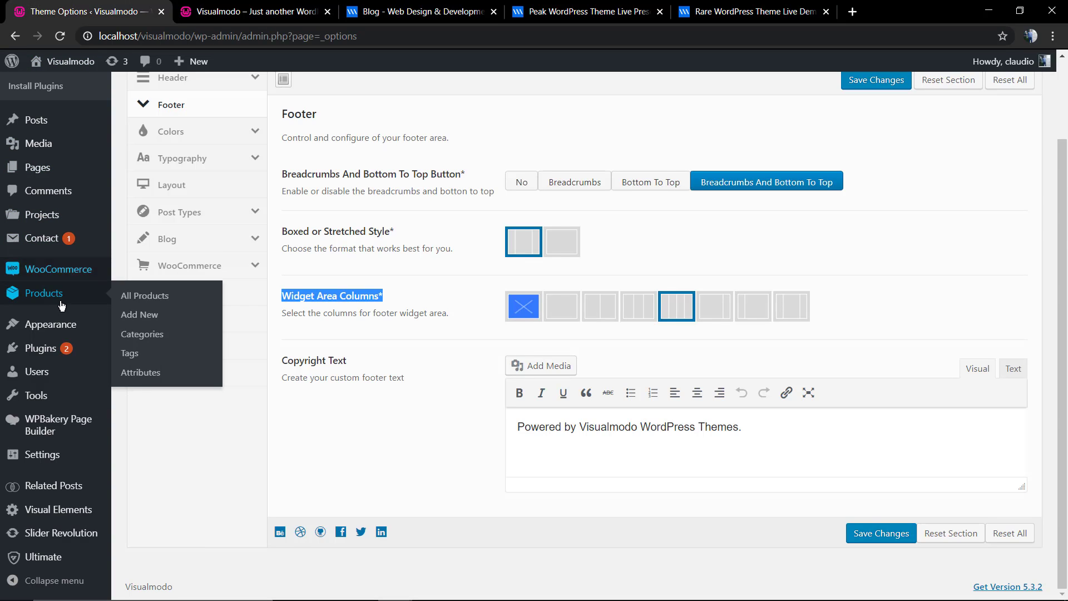
Step: Open Appearance › Widgets, collapse Sidebar, and expand the First through Fourth Footer areas
mouse_move(97, 324)
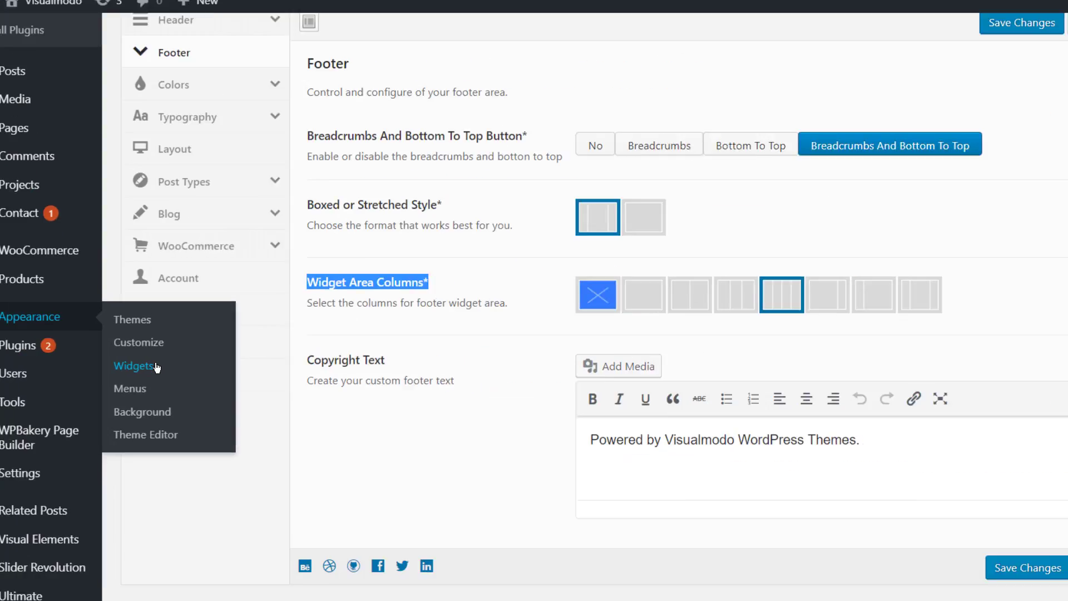
click(156, 366)
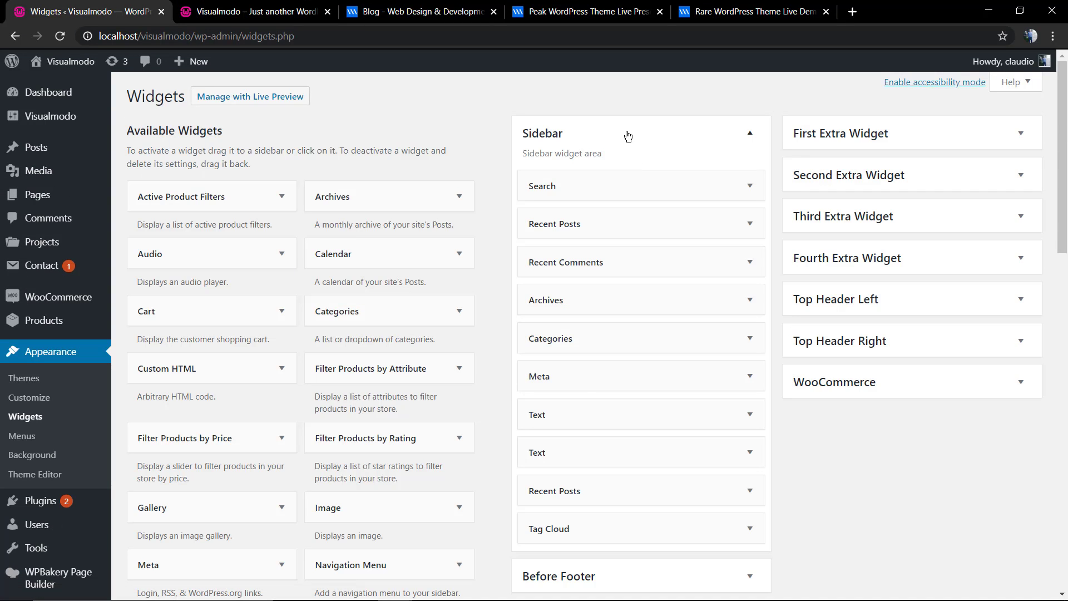
click(628, 136)
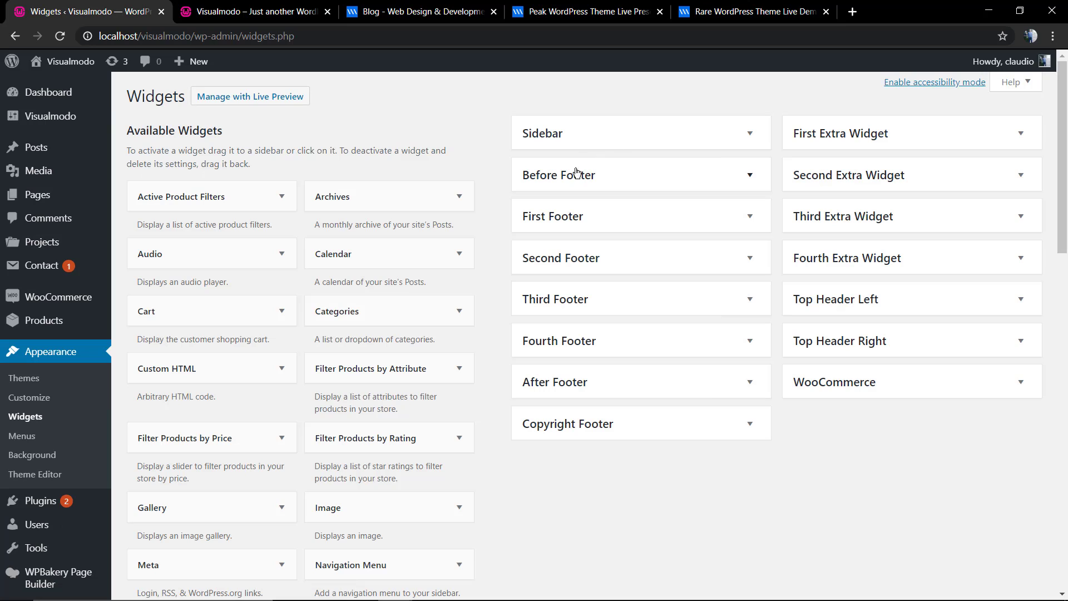
click(580, 340)
click(573, 298)
click(578, 264)
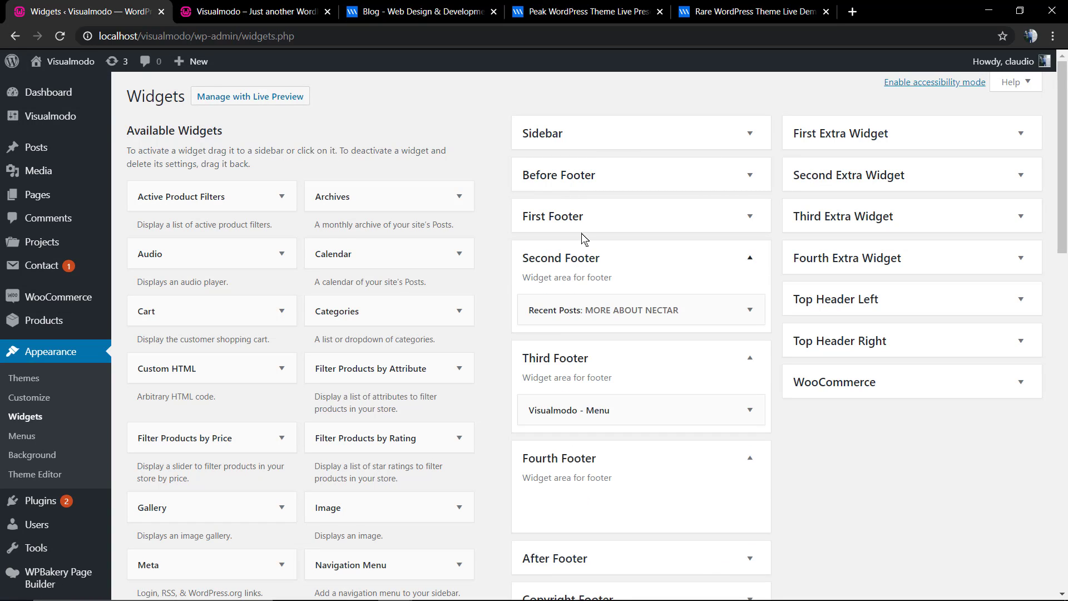
click(583, 227)
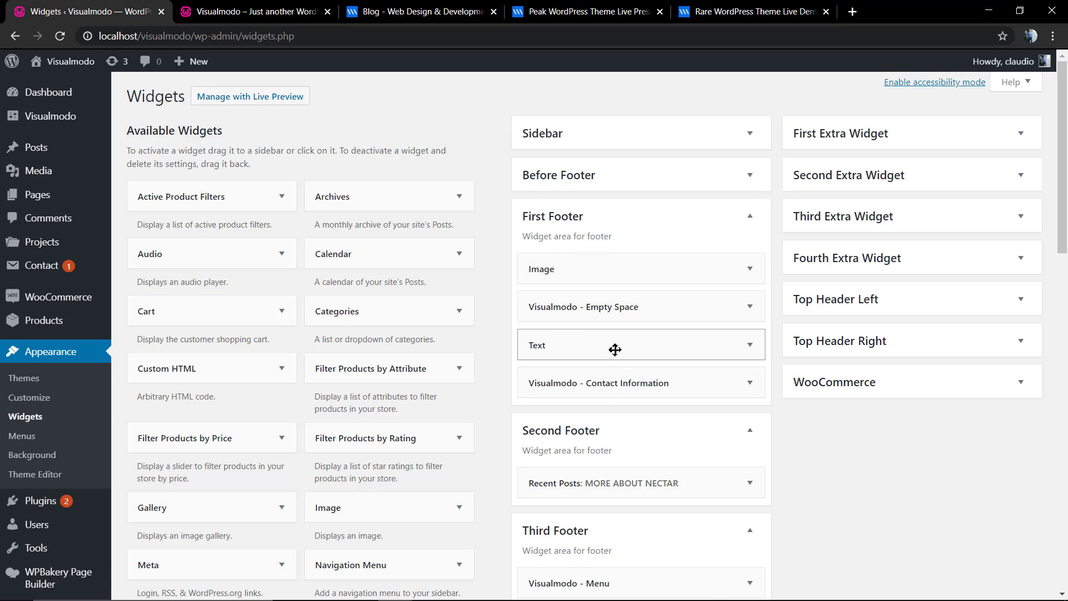
Step: Compare with the live site footer, then scroll through the available widgets
click(313, 7)
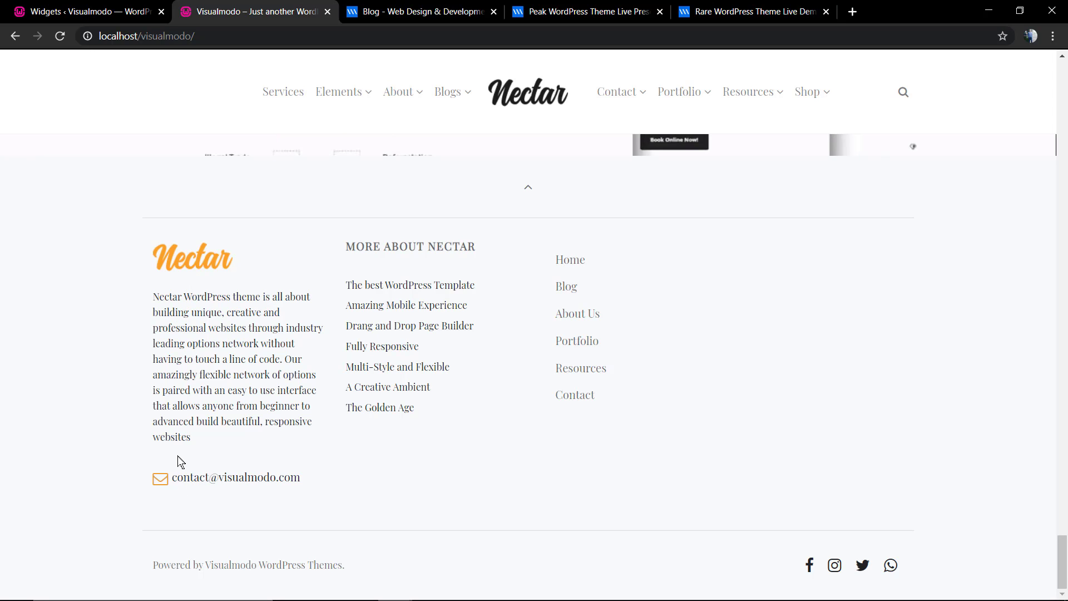
click(104, 6)
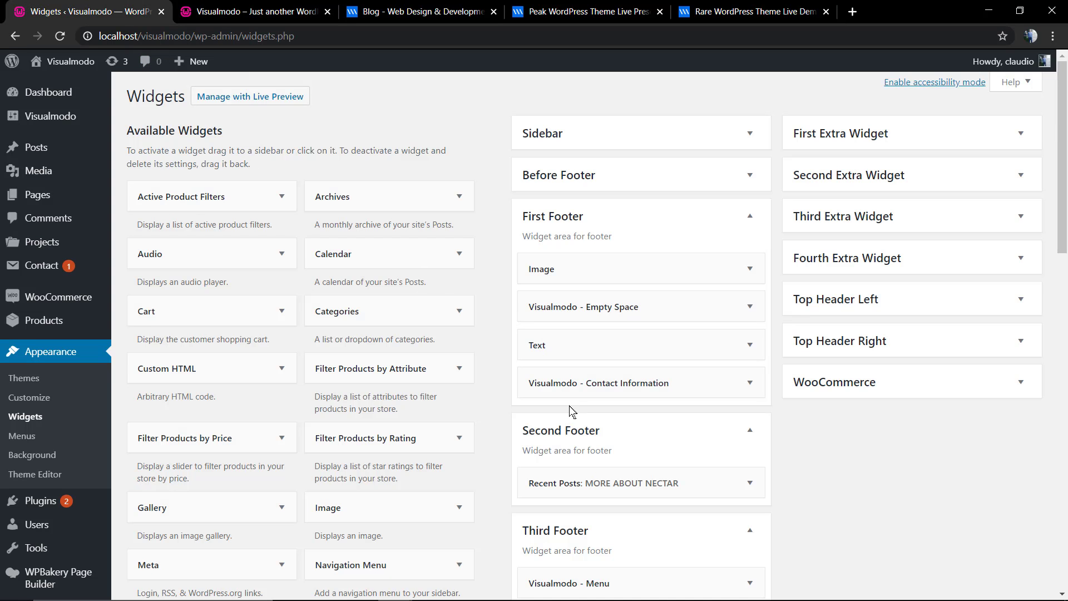
scroll(573, 403, down, 2)
scroll(640, 370, down, 2)
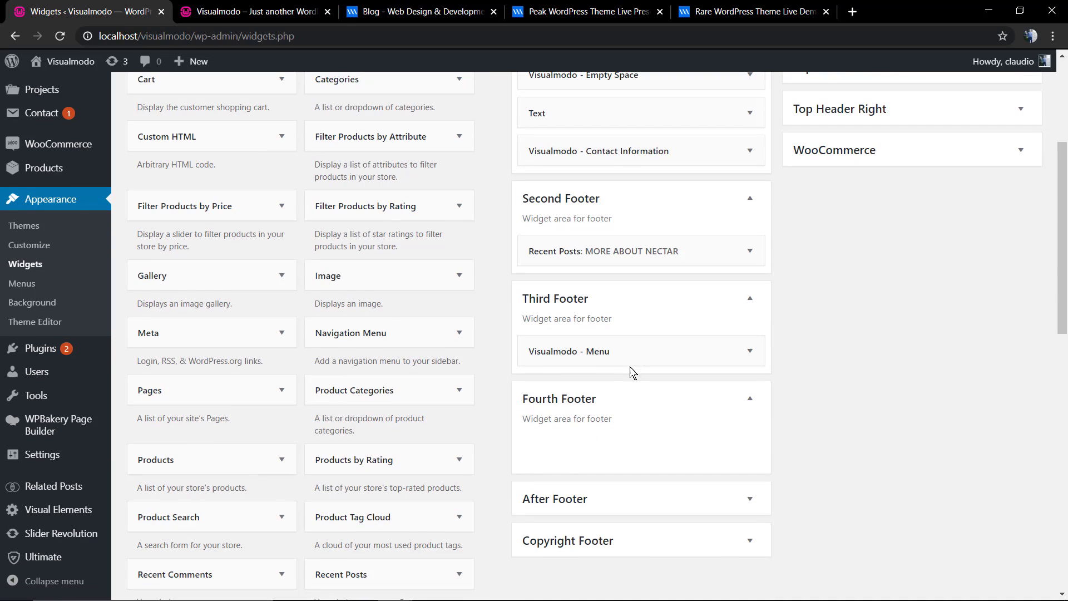
scroll(616, 365, down, 2)
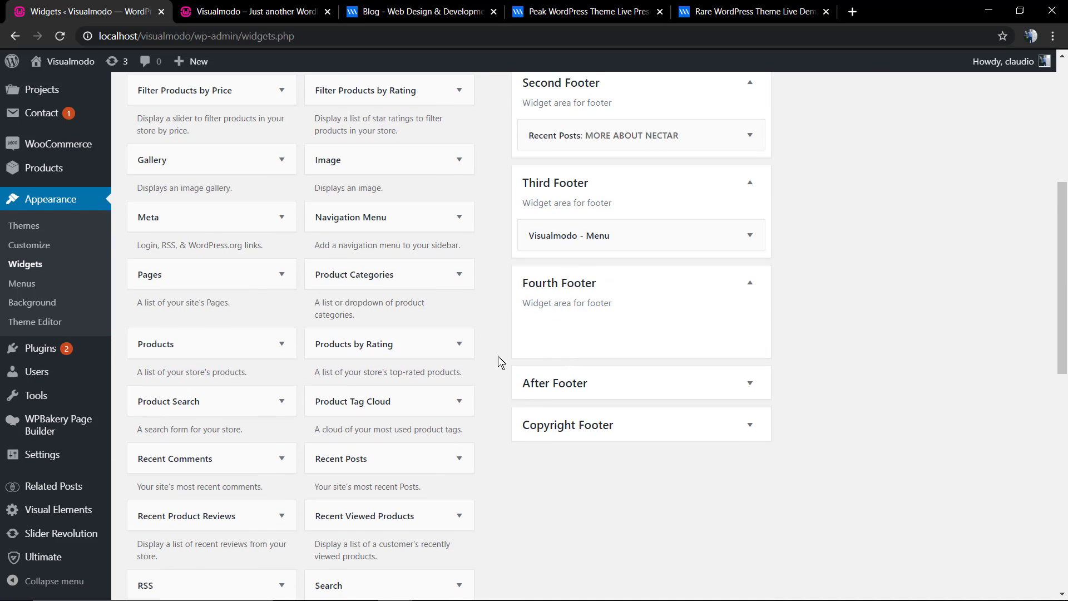
scroll(499, 361, down, 2)
scroll(498, 362, up, 2)
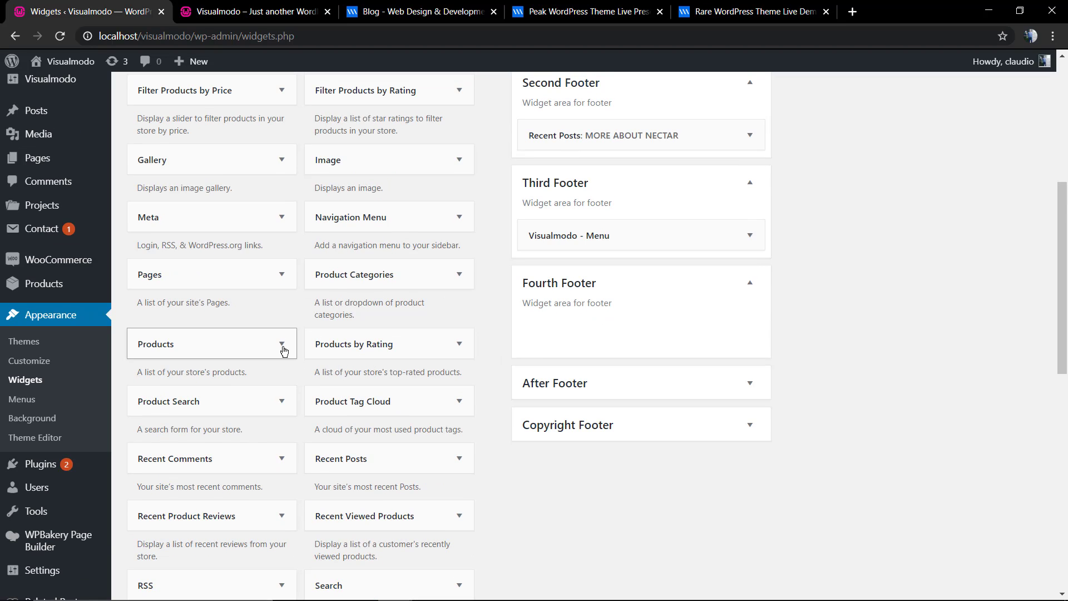
Step: Add a Products widget showing 4 products to Fourth Footer, save, and check the site
drag(283, 350, 573, 332)
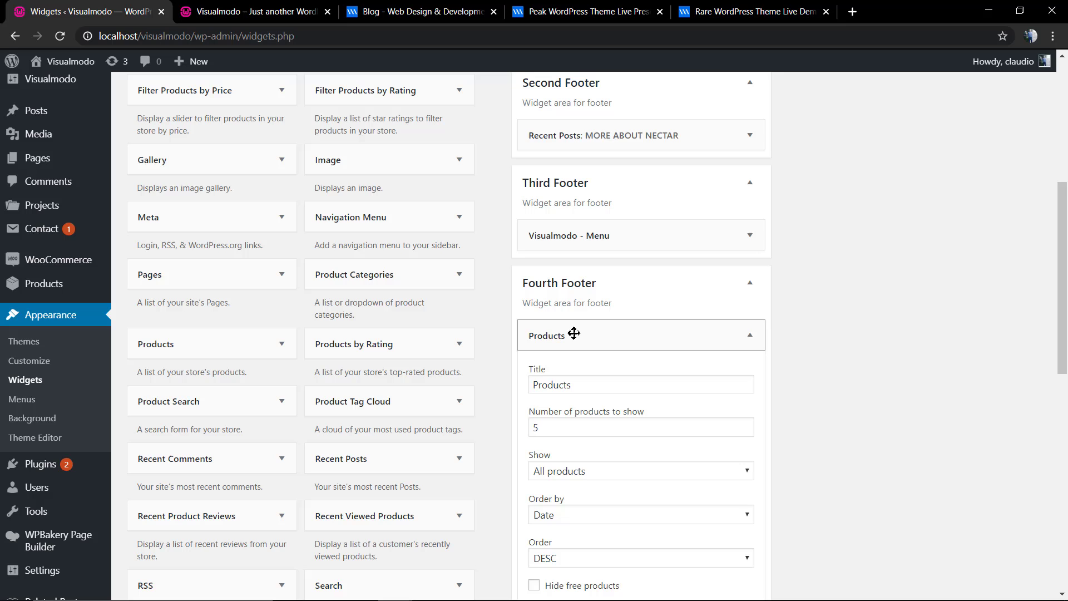
click(745, 431)
scroll(723, 429, down, 6)
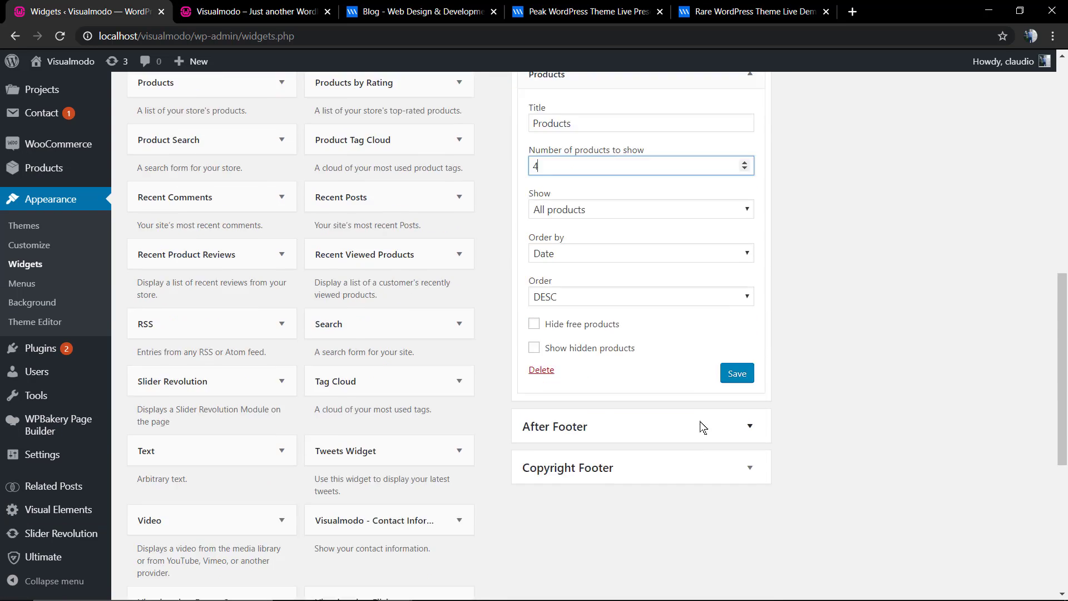
click(733, 287)
click(238, 6)
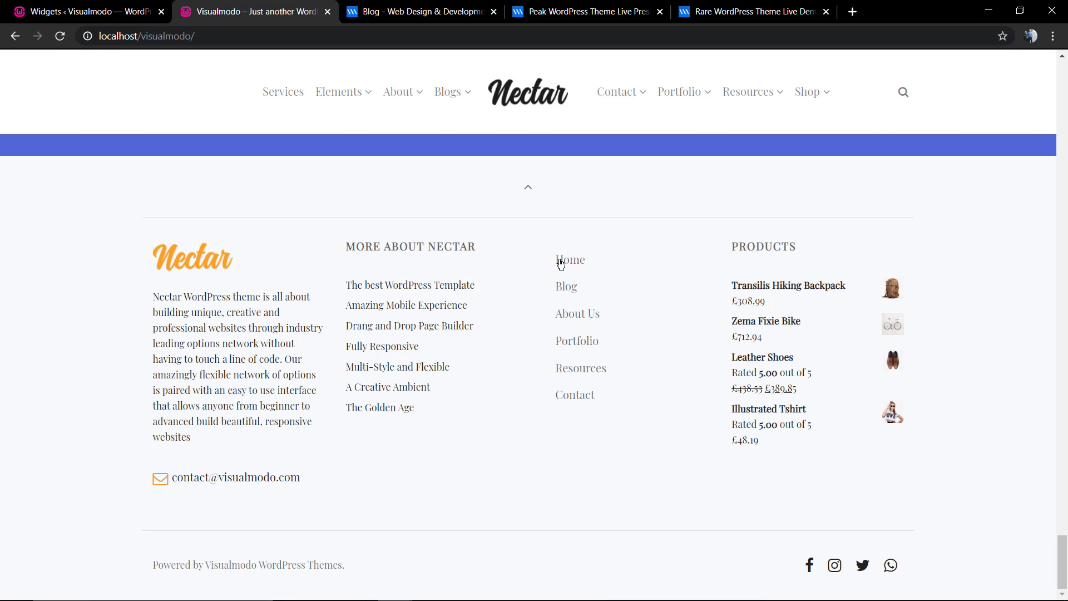
click(89, 11)
Step: Title the Third Footer menu widget 'Menu', save it, and view the live site
scroll(500, 259, up, 6)
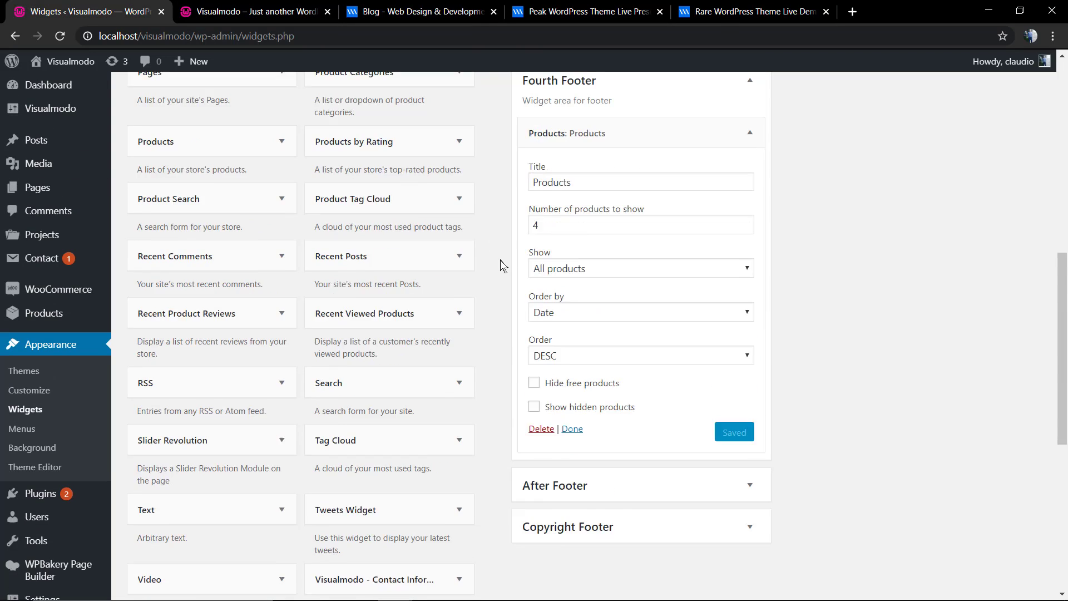
click(610, 229)
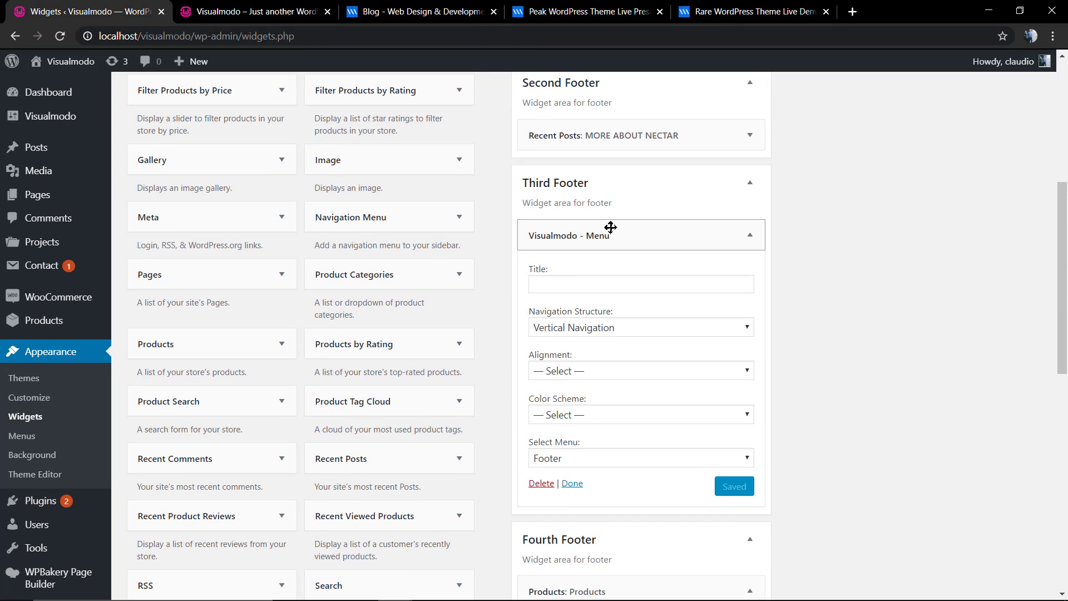
click(575, 284)
text(Menu)
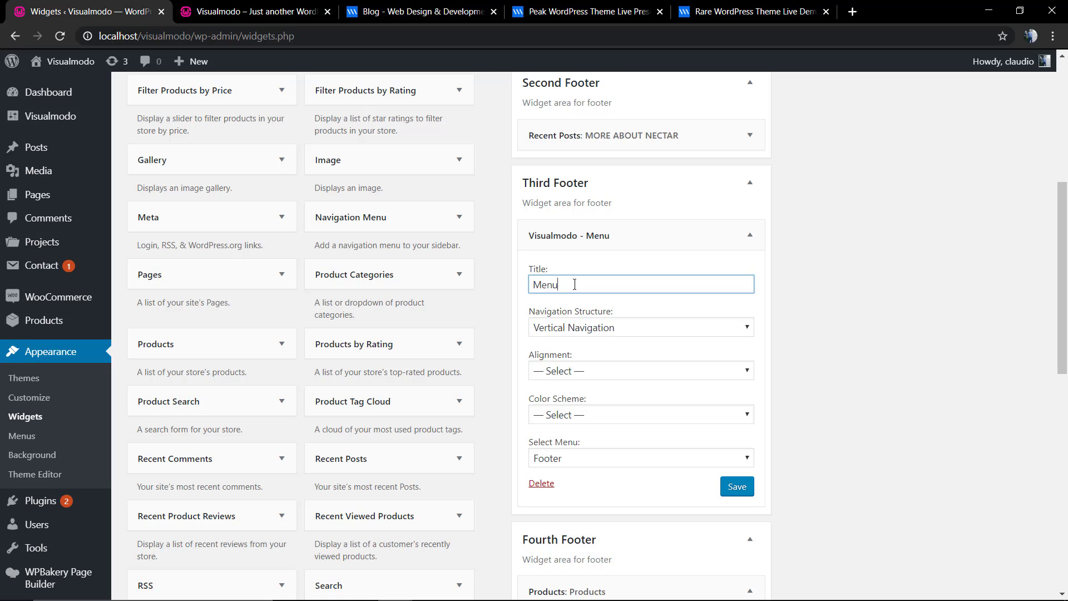
click(737, 486)
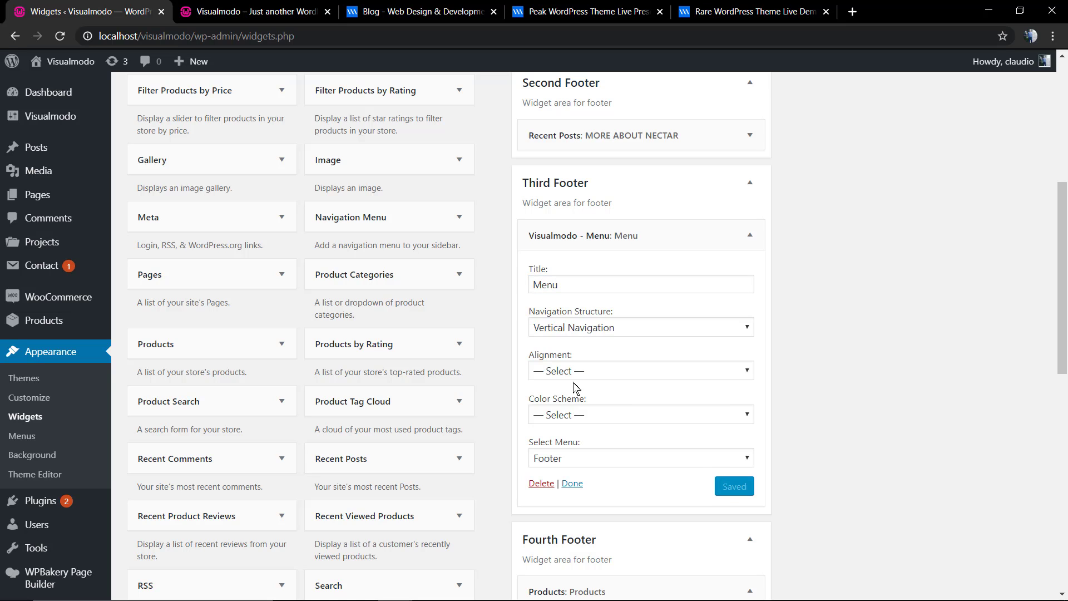
click(253, 12)
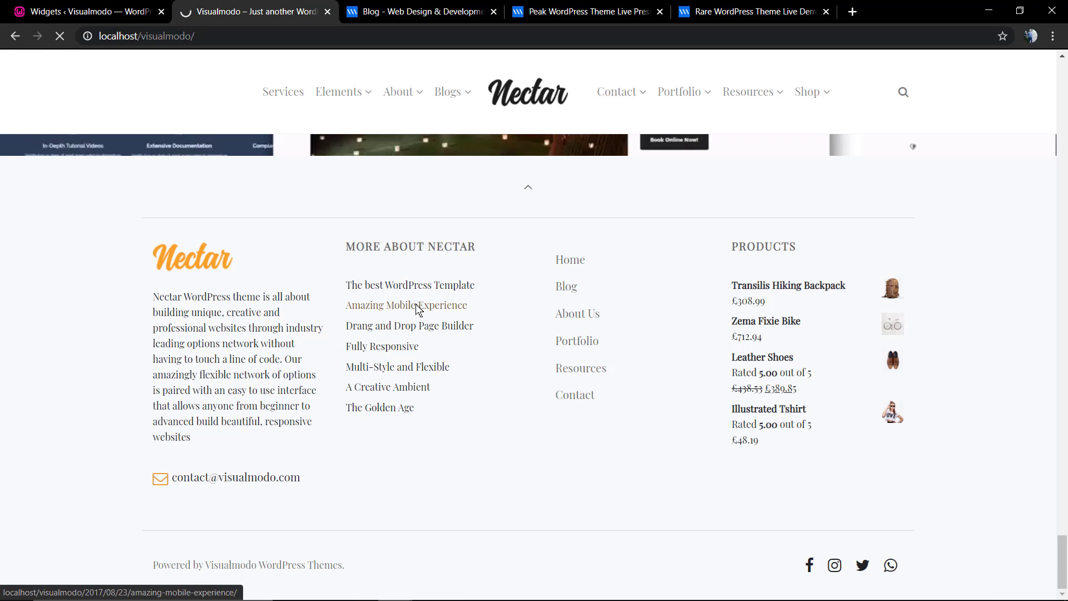
Step: Reload the site to see the MENU heading, then select the Powered by copyright line
click(416, 304)
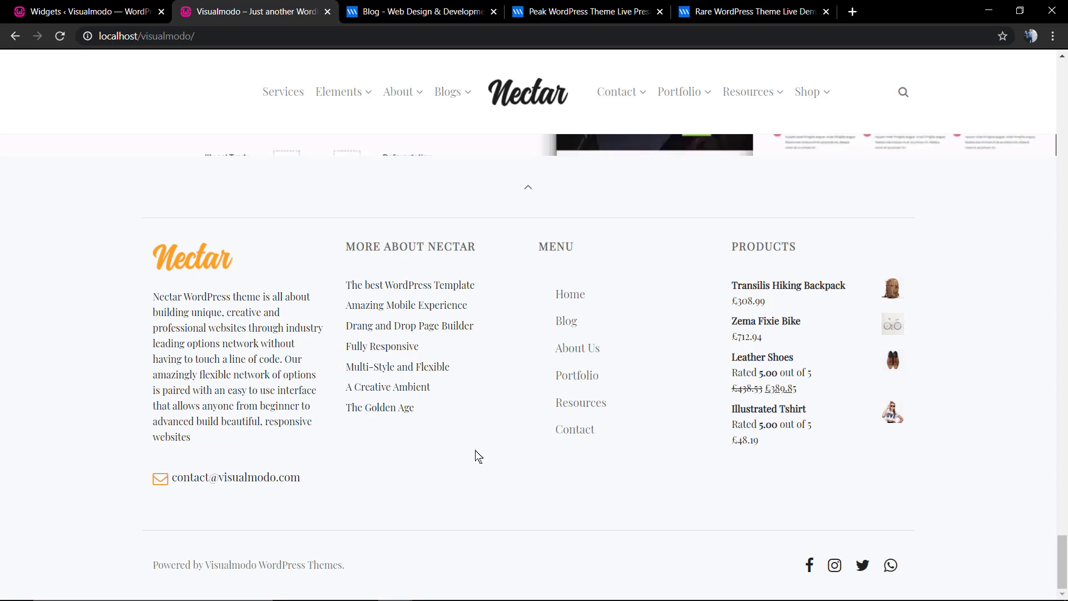
drag(353, 568, 147, 568)
triple_click(167, 566)
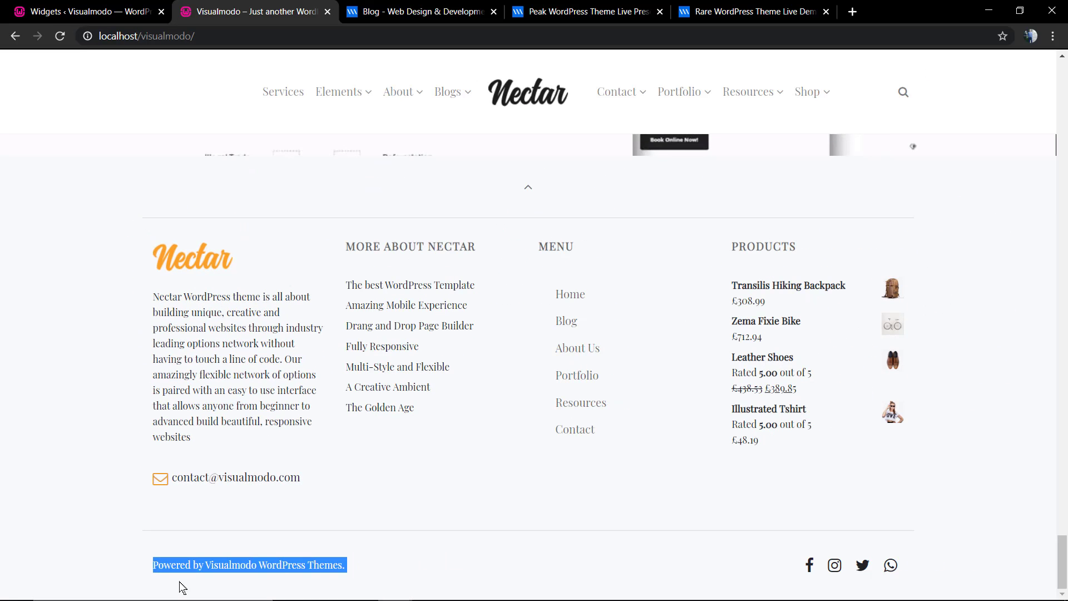
Step: In the theme's Footer options, delete the old theme credit so the copyright reads 'Powered by Your Brand.'
click(131, 9)
scroll(124, 201, up, 5)
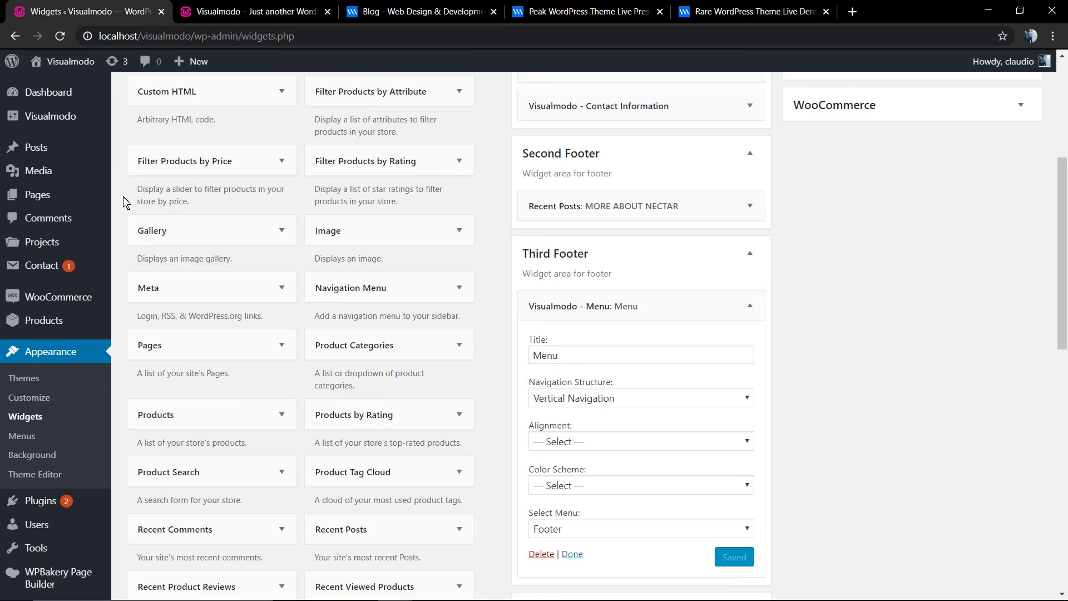
mouse_move(42, 115)
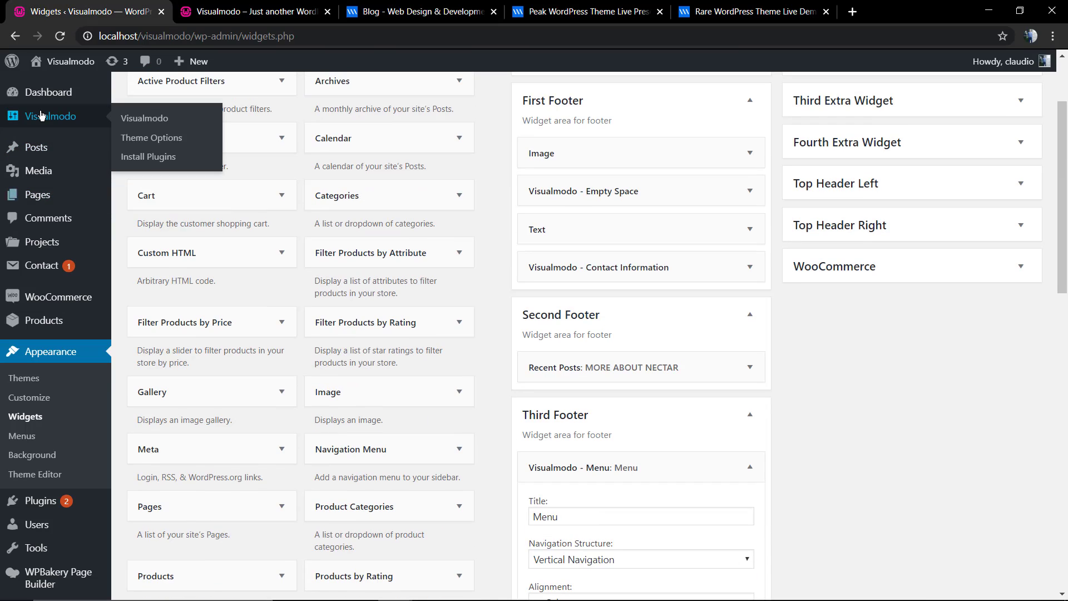
click(154, 137)
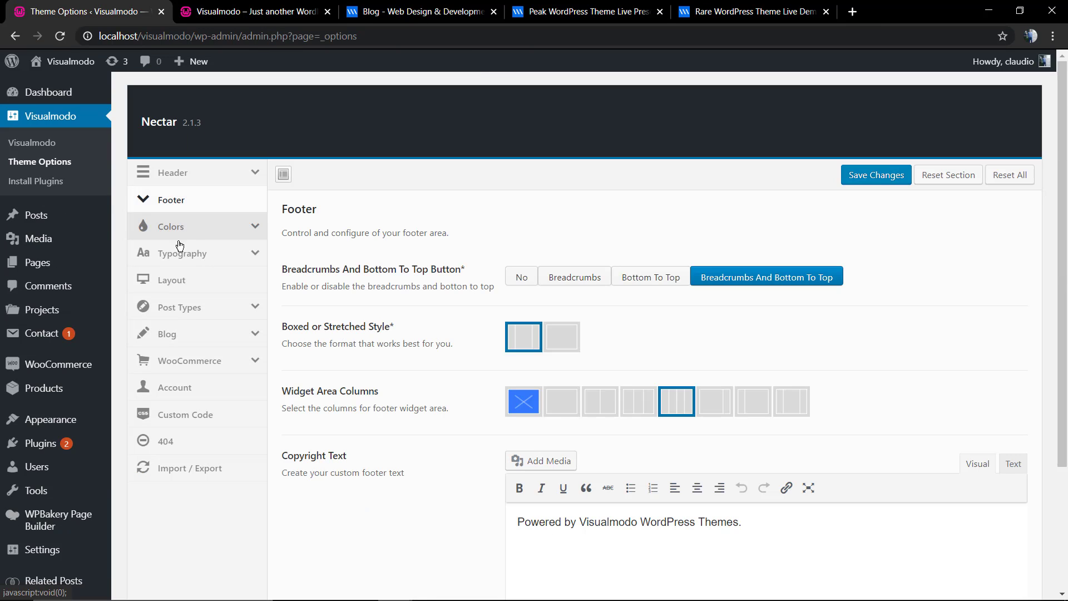
scroll(409, 295, down, 2)
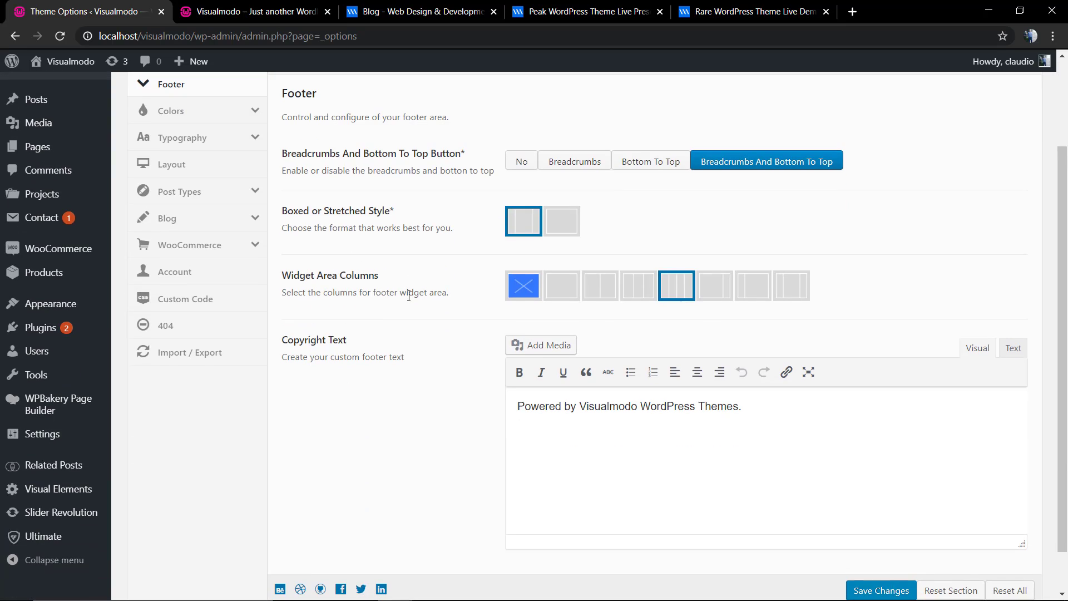
triple_click(319, 339)
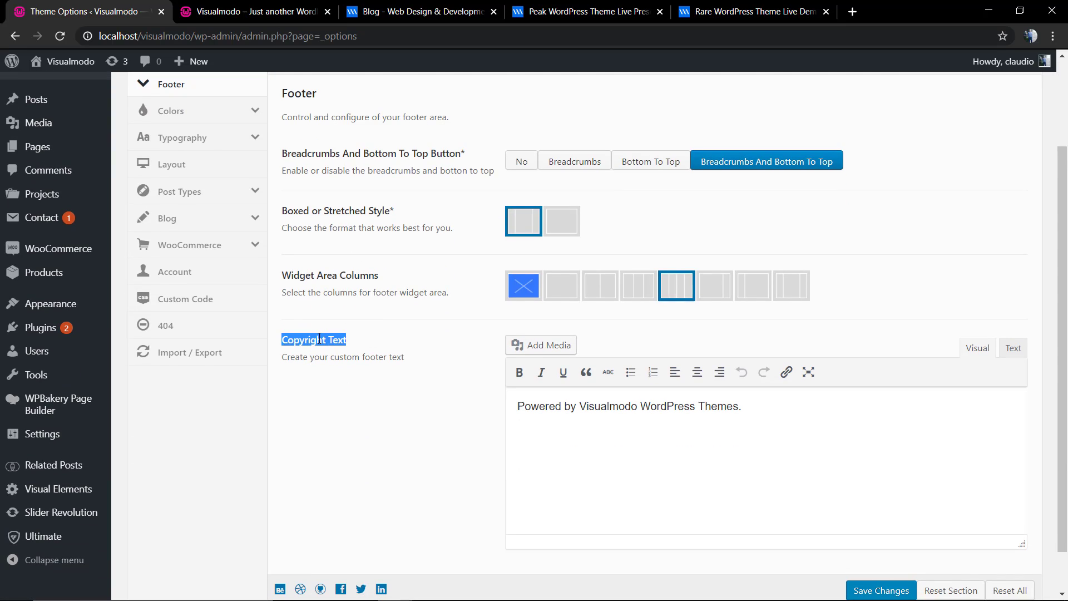
triple_click(549, 406)
click(549, 406)
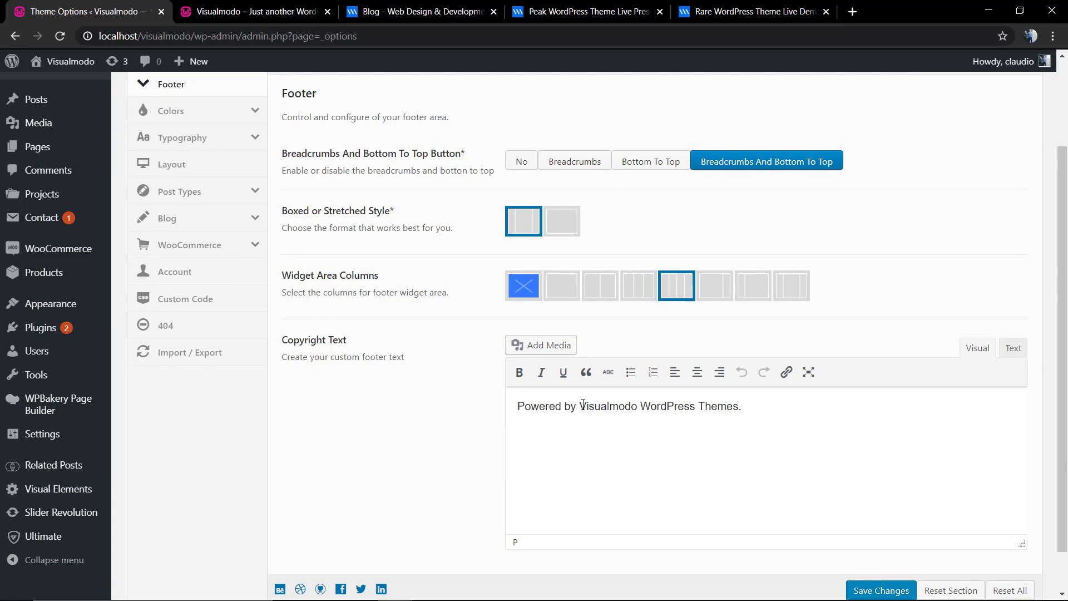
drag(583, 404, 752, 405)
key(BackSpace)
key(BackSpace)
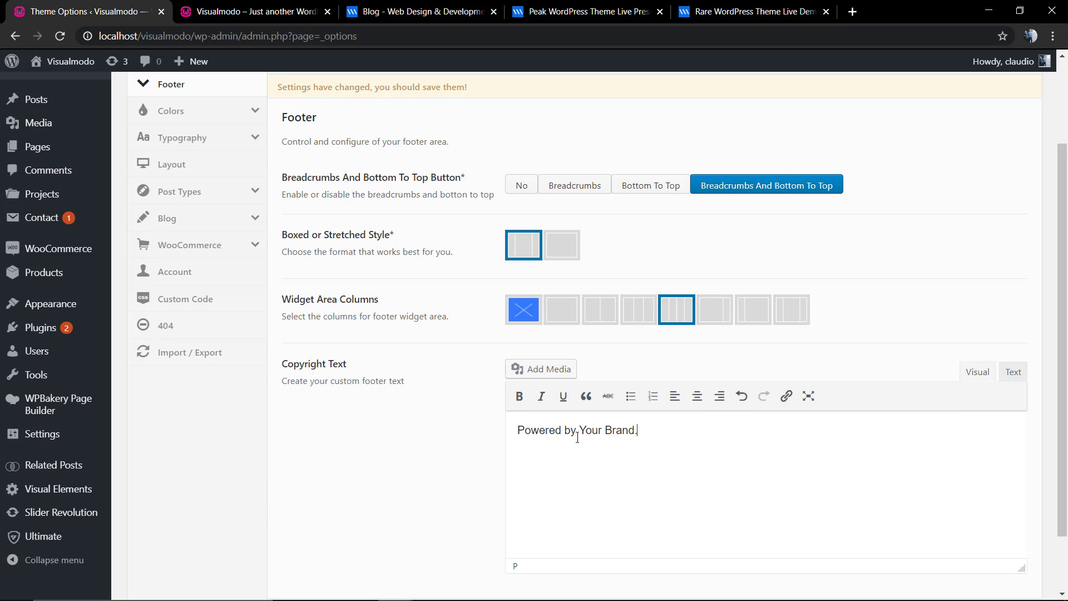
Step: Link 'Your Brand' to visualmodo.com, save the footer settings, and reload the live site to check
drag(580, 427, 627, 429)
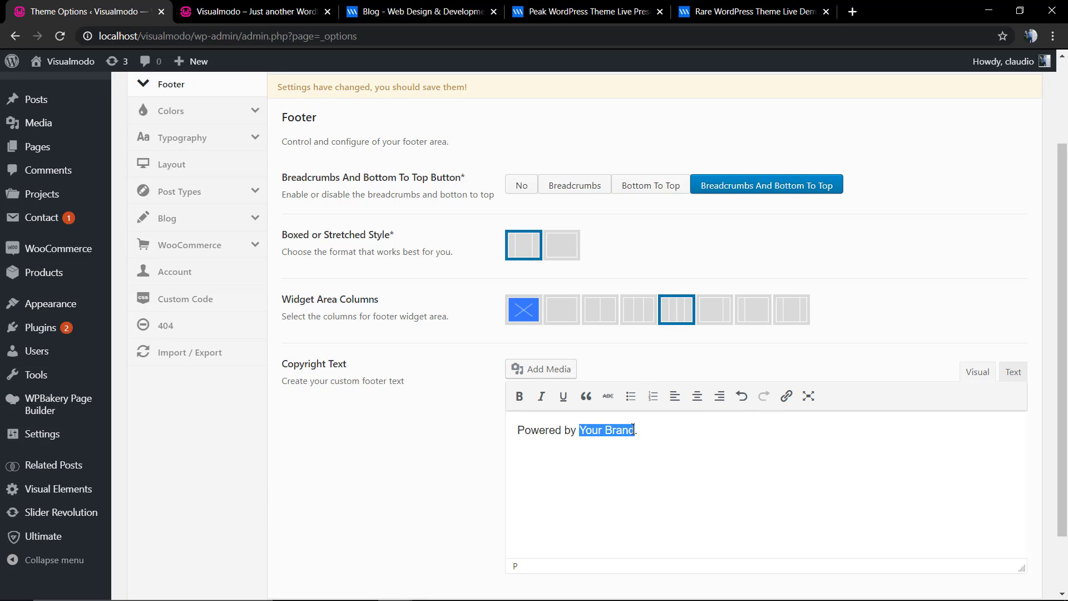
click(786, 396)
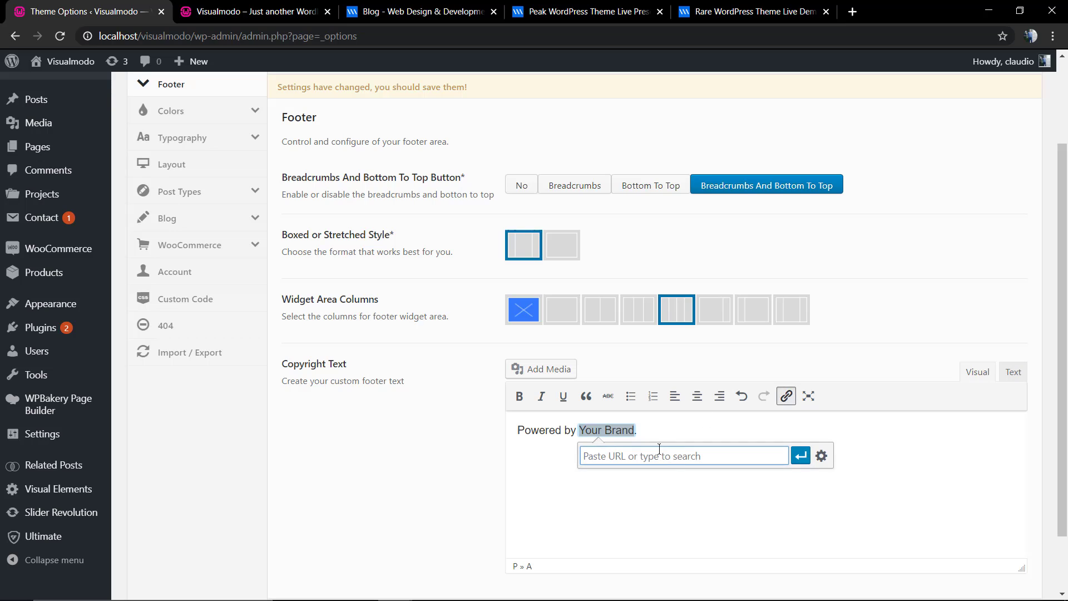
text(https://visualmodo.com)
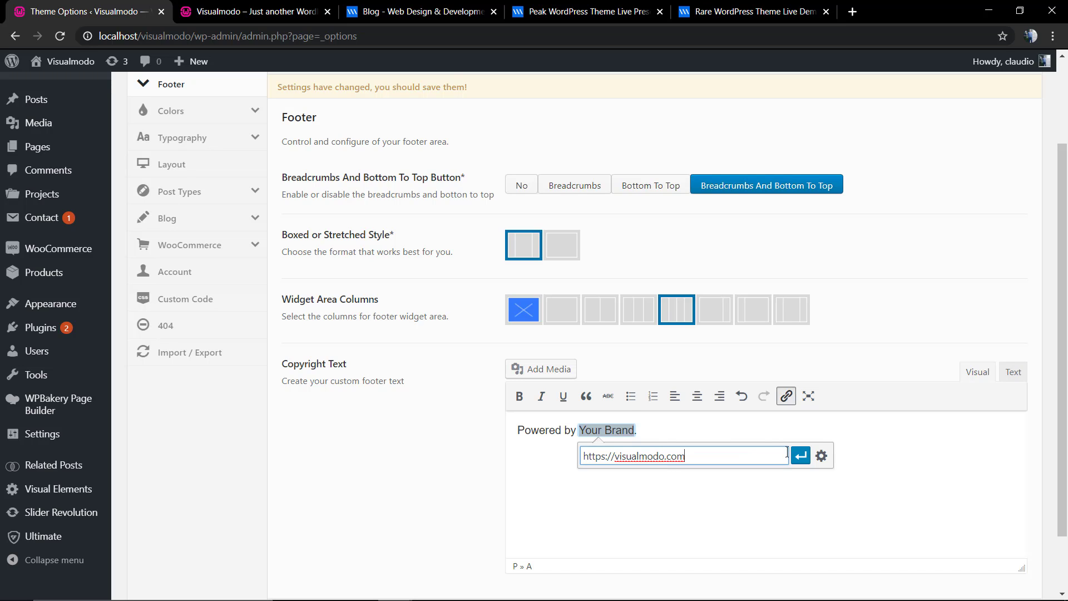
click(801, 456)
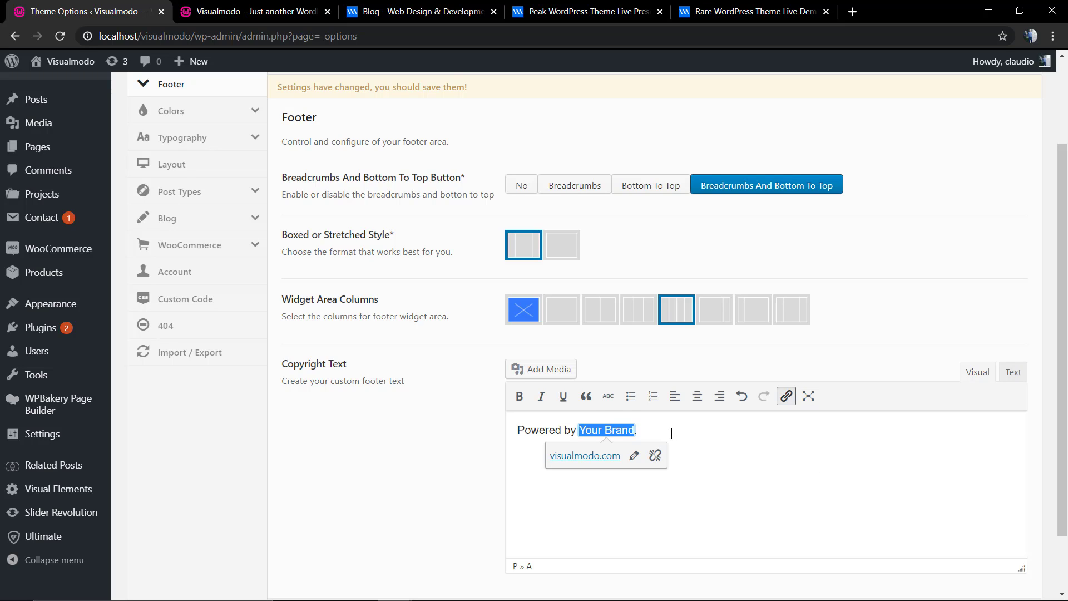
click(670, 430)
scroll(866, 382, down, 2)
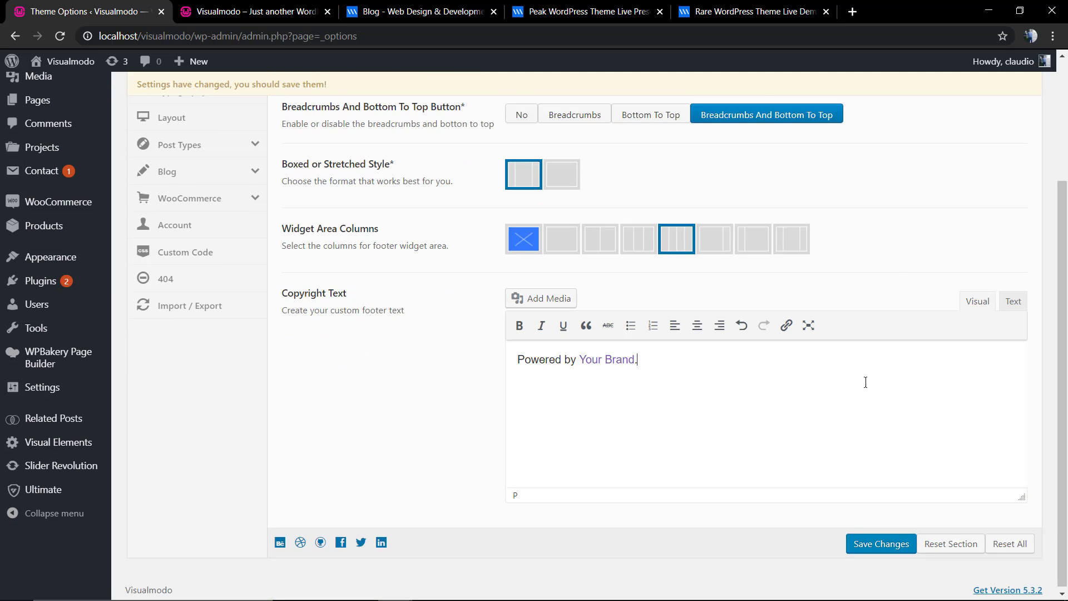
click(866, 543)
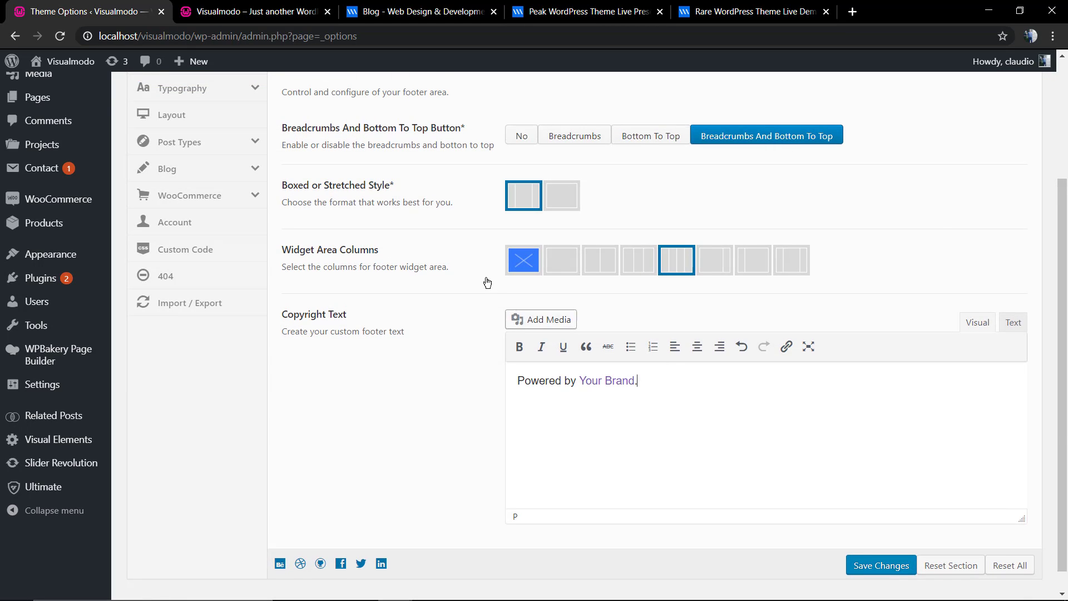
click(254, 11)
key(F5)
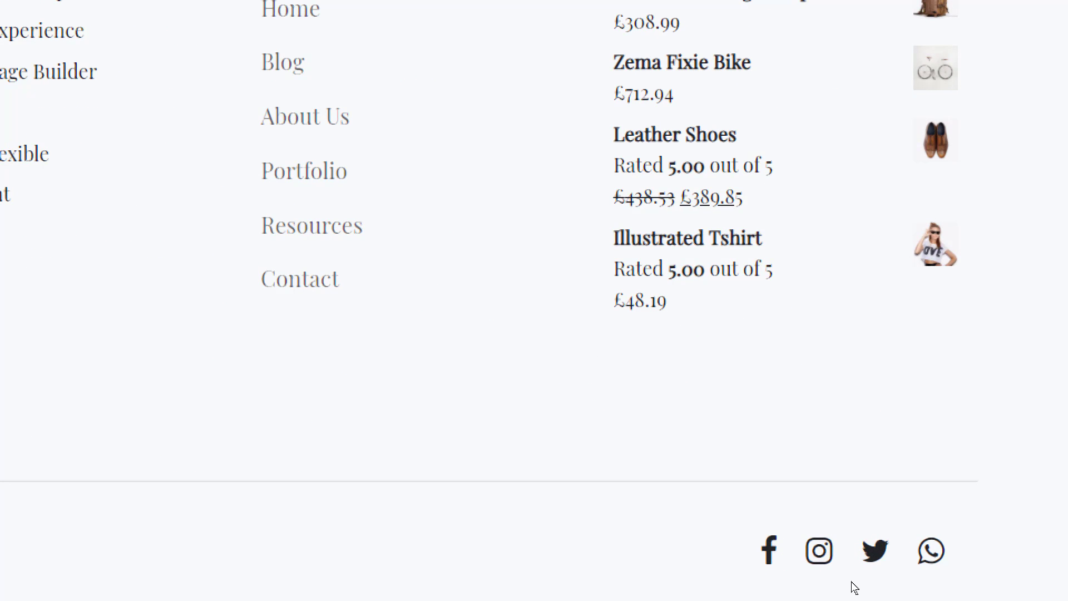
Step: In Widgets, collapse Sidebar and expand the Copyright Footer's Visualmodo Social Icons widget
click(89, 12)
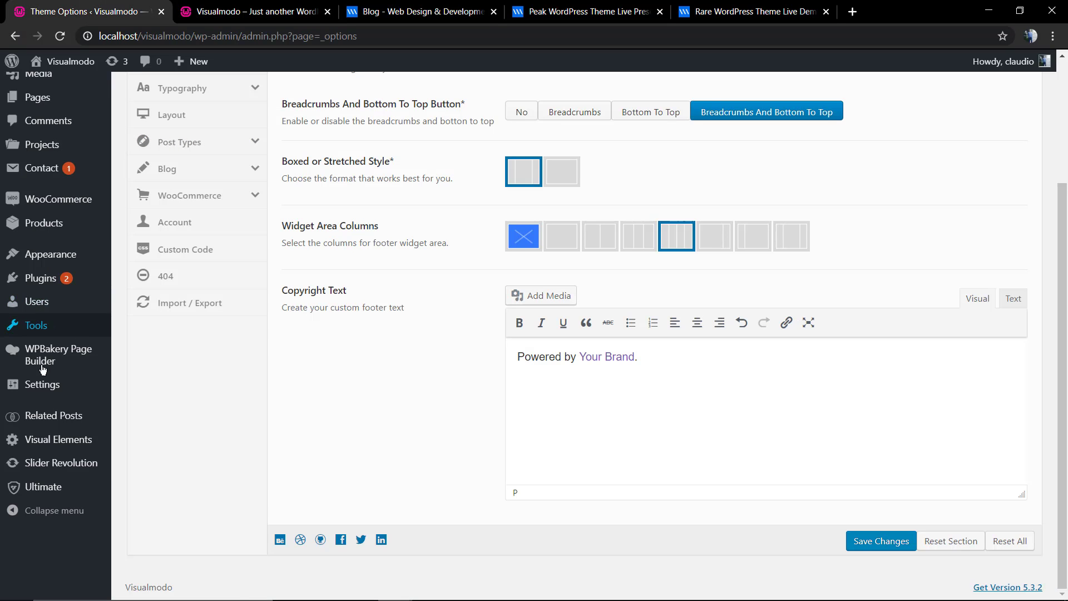
mouse_move(65, 252)
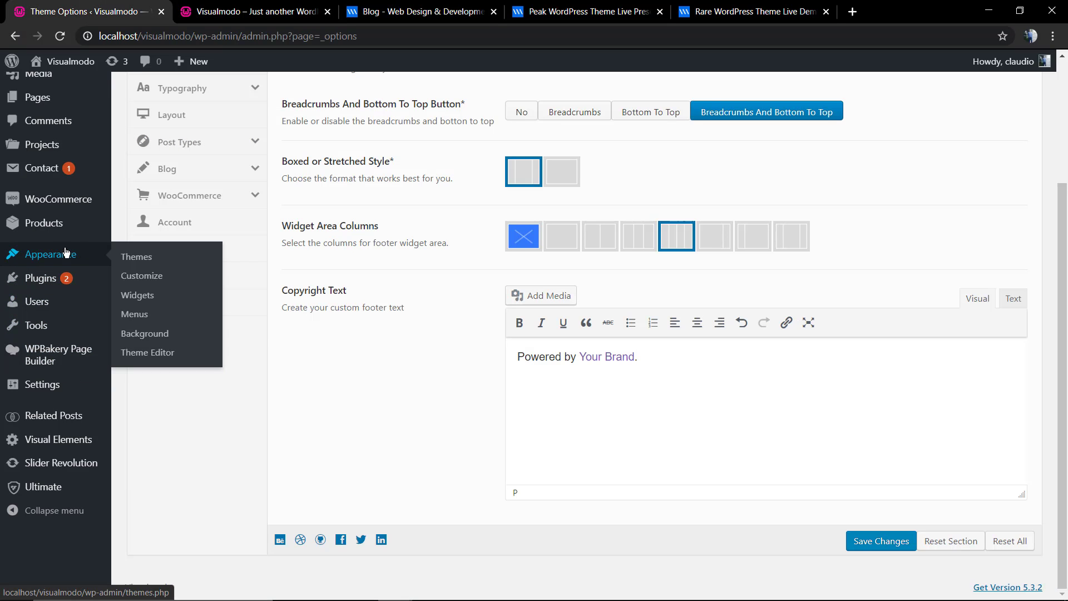
click(139, 295)
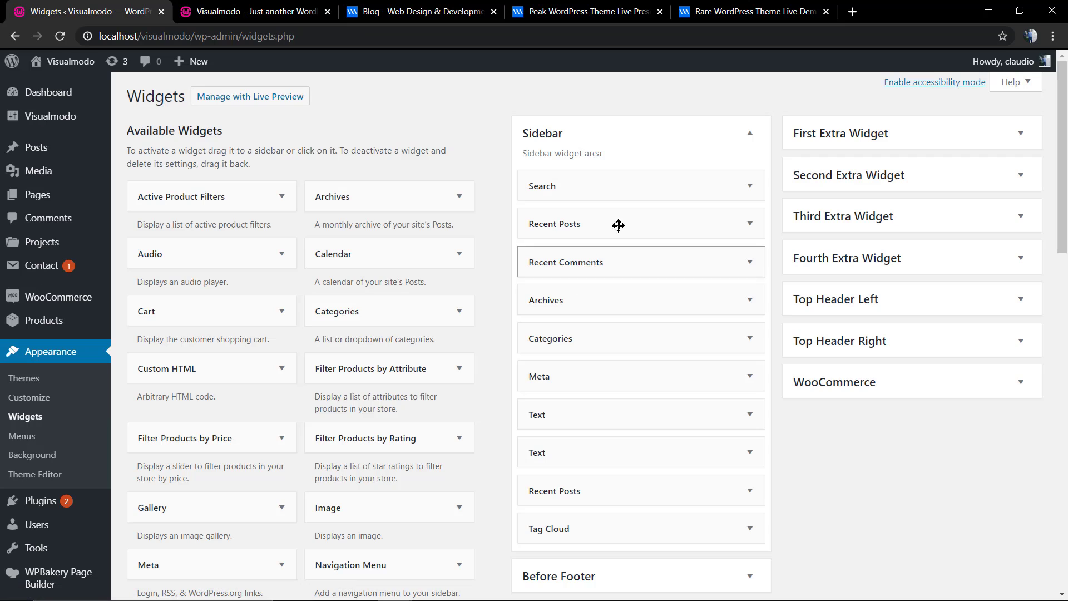
click(612, 129)
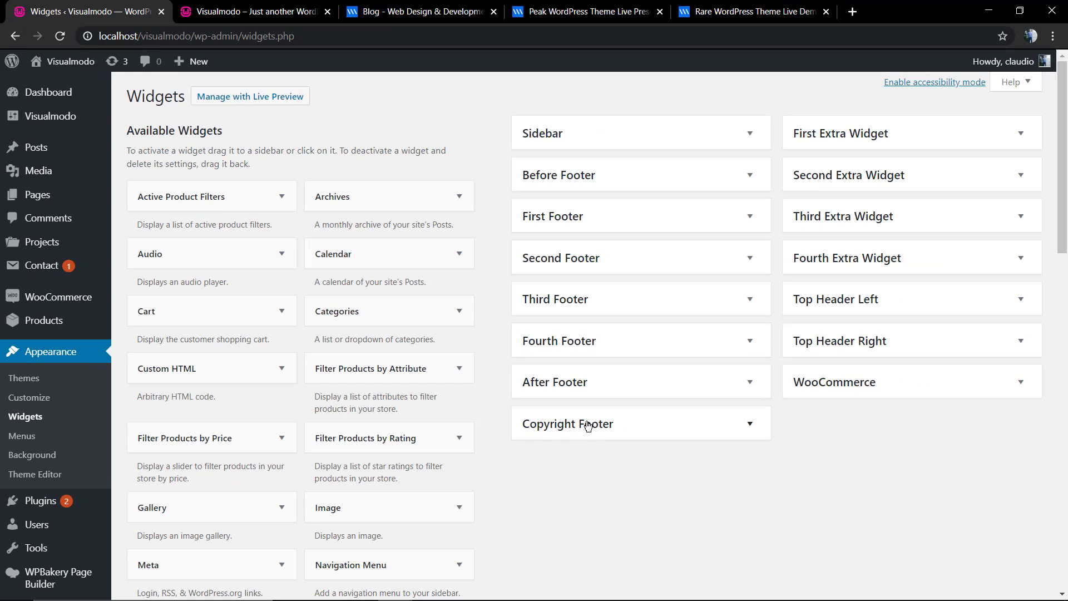
click(588, 426)
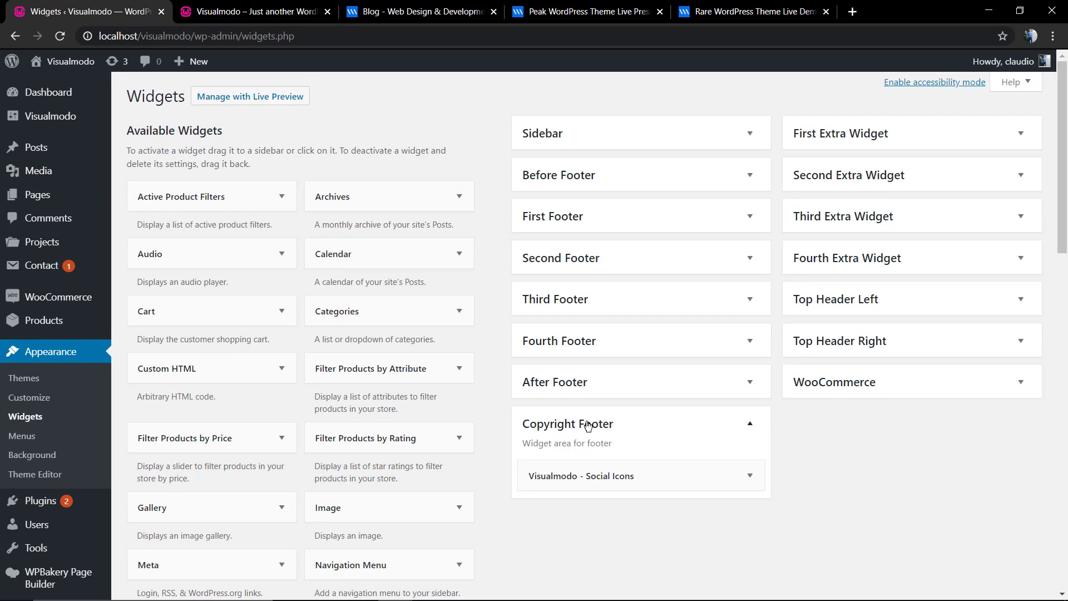
scroll(588, 425, down, 2)
click(583, 360)
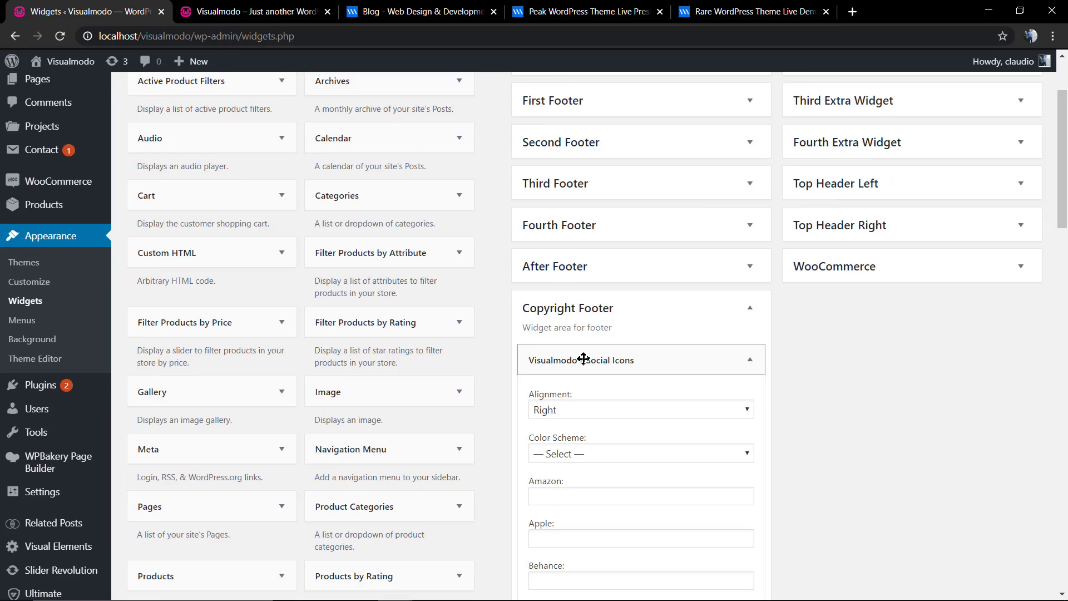
scroll(583, 360, down, 4)
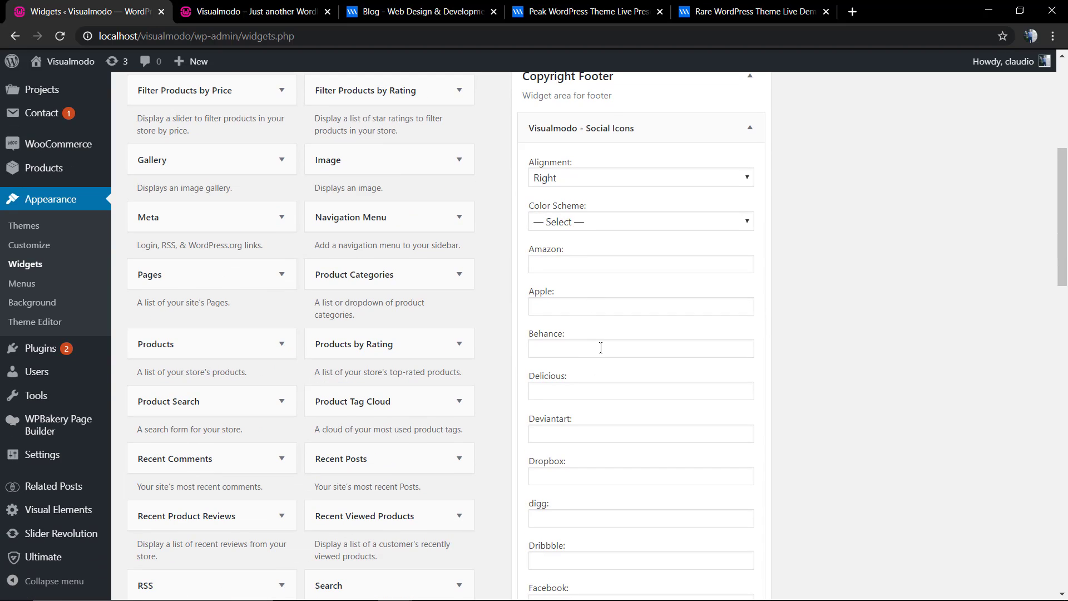
click(601, 347)
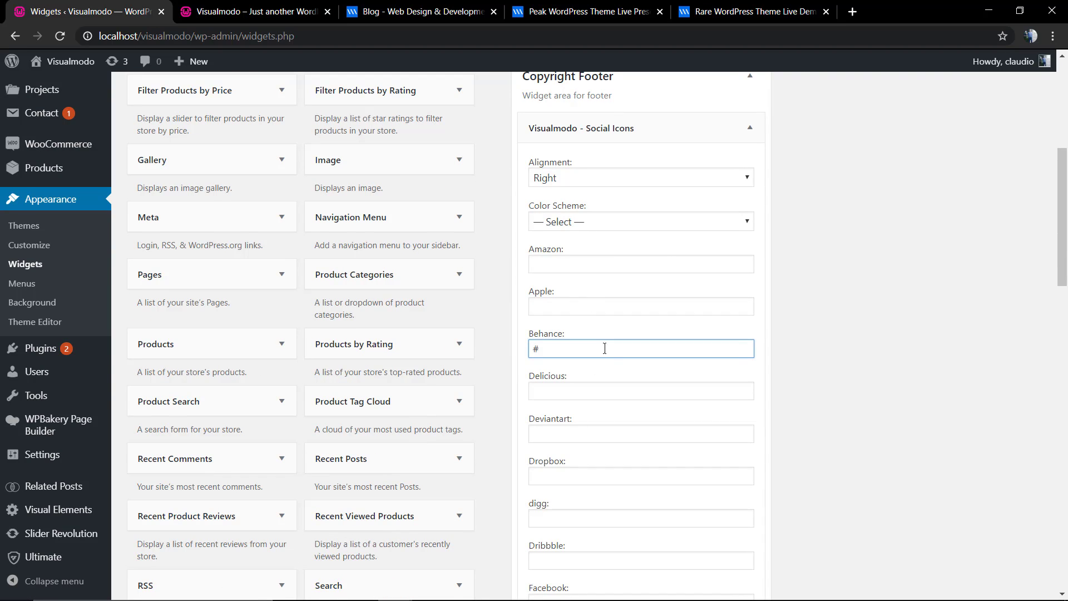
scroll(604, 348, down, 4)
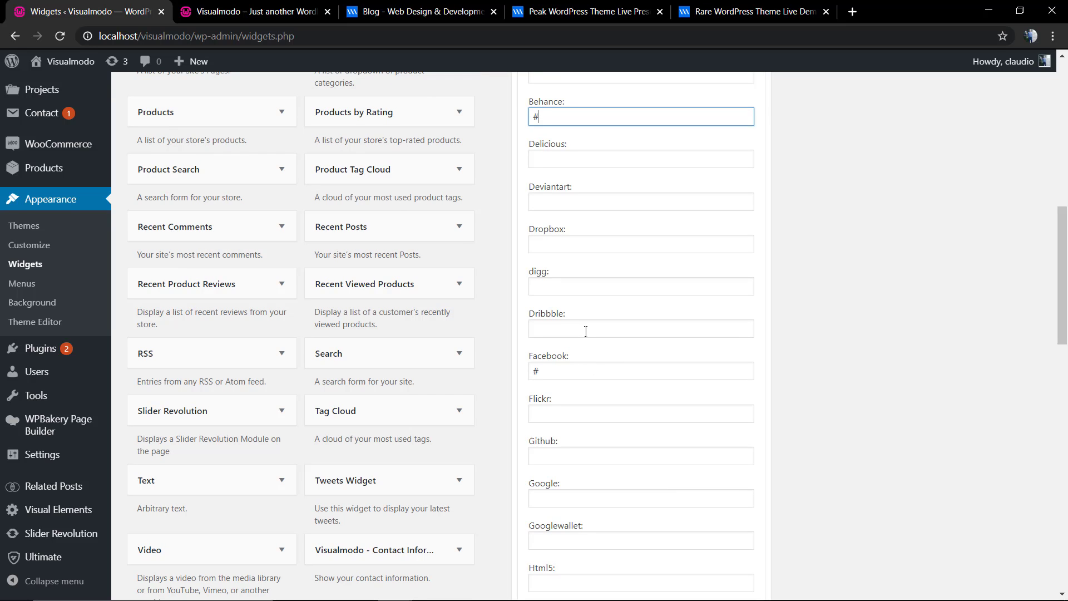
click(586, 332)
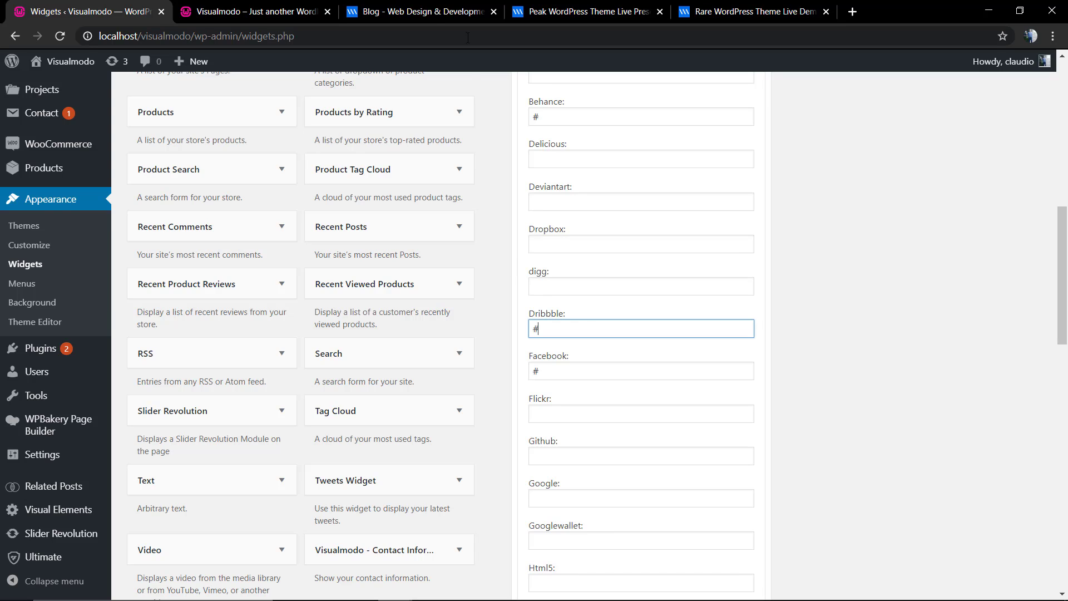
click(401, 6)
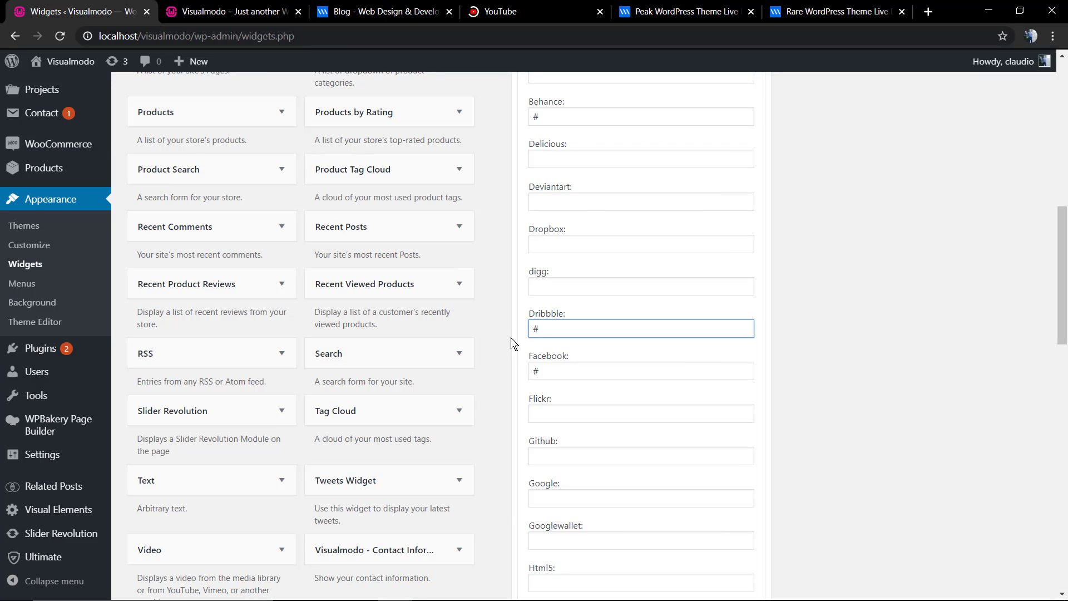
scroll(588, 434, down, 9)
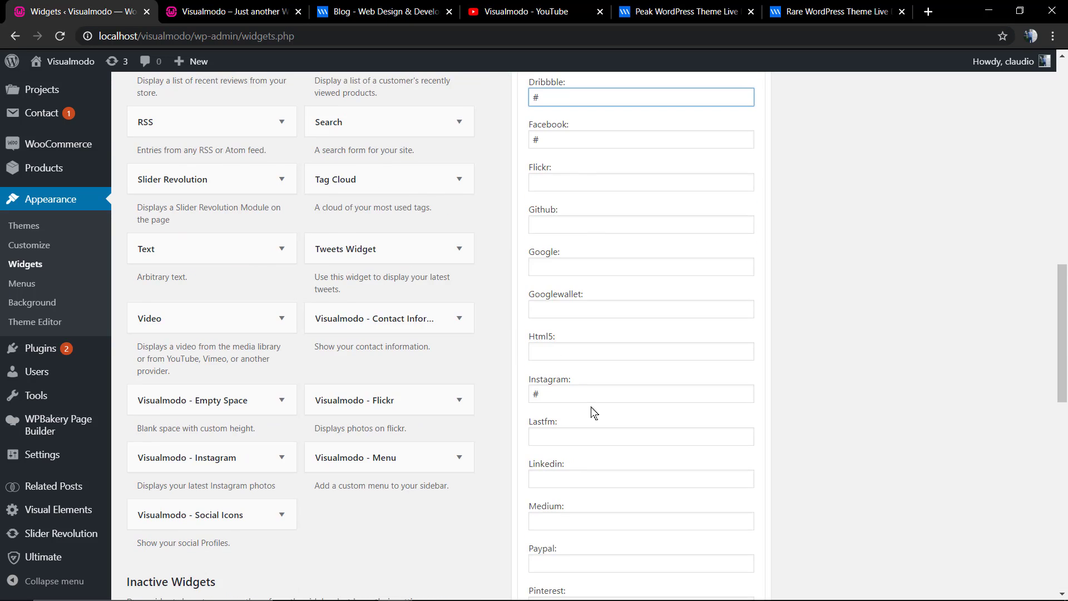
scroll(588, 394, down, 9)
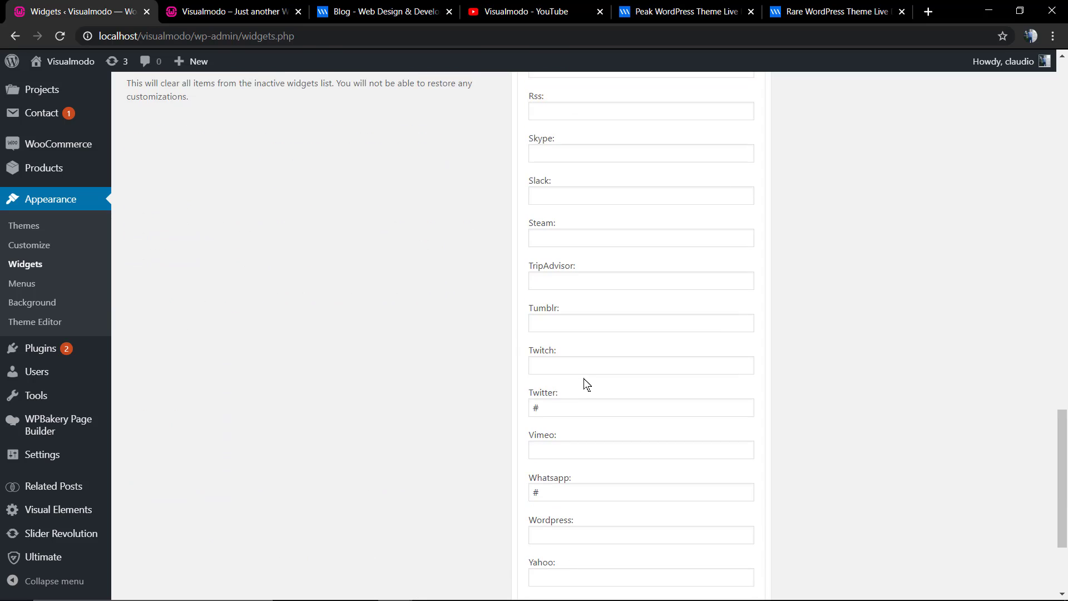
click(577, 493)
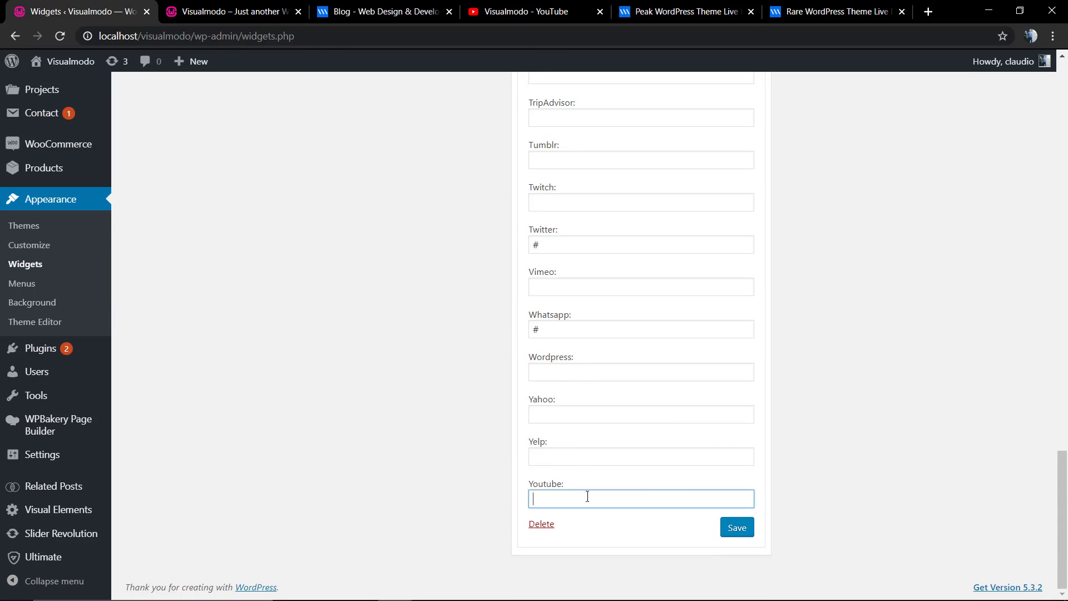
text(https://youtube.com/c/Visualmodo)
click(742, 534)
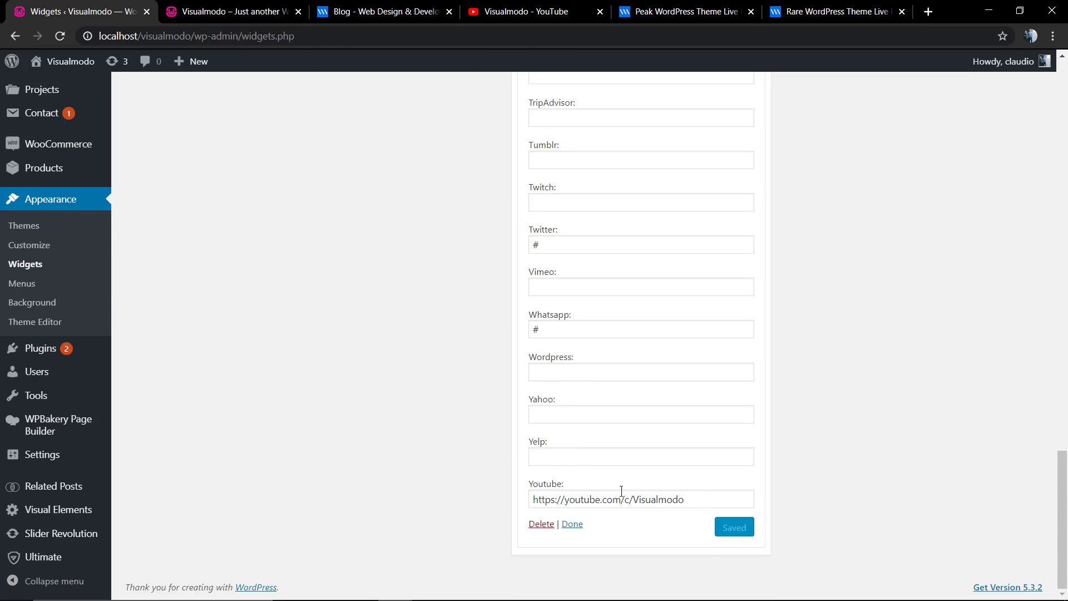
Step: Reload the live site to check the Behance, Dribbble and YouTube footer icons, then close the YouTube tab
click(250, 10)
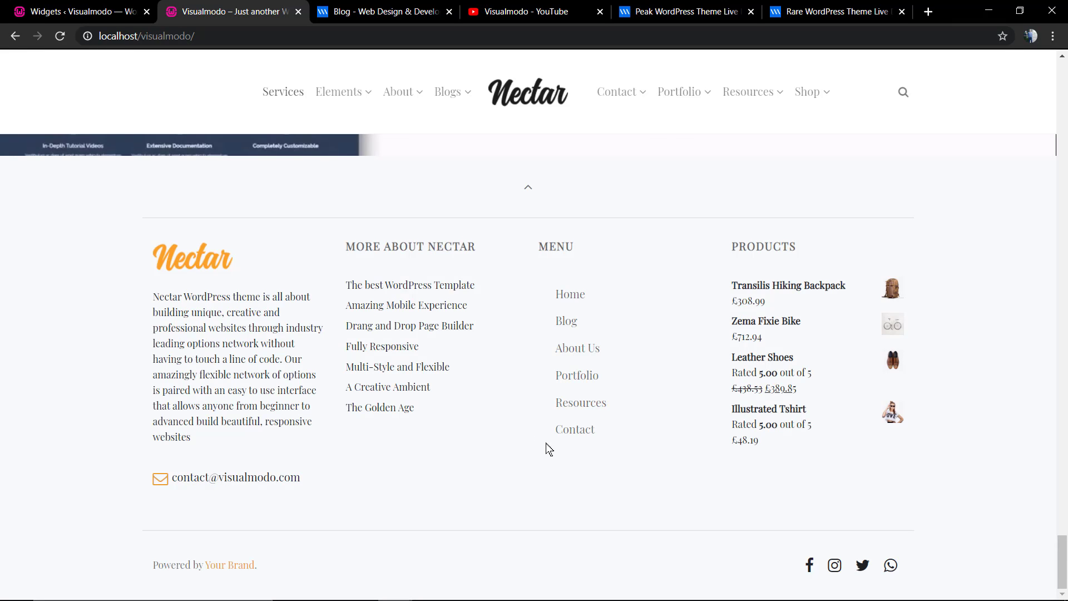
key(F5)
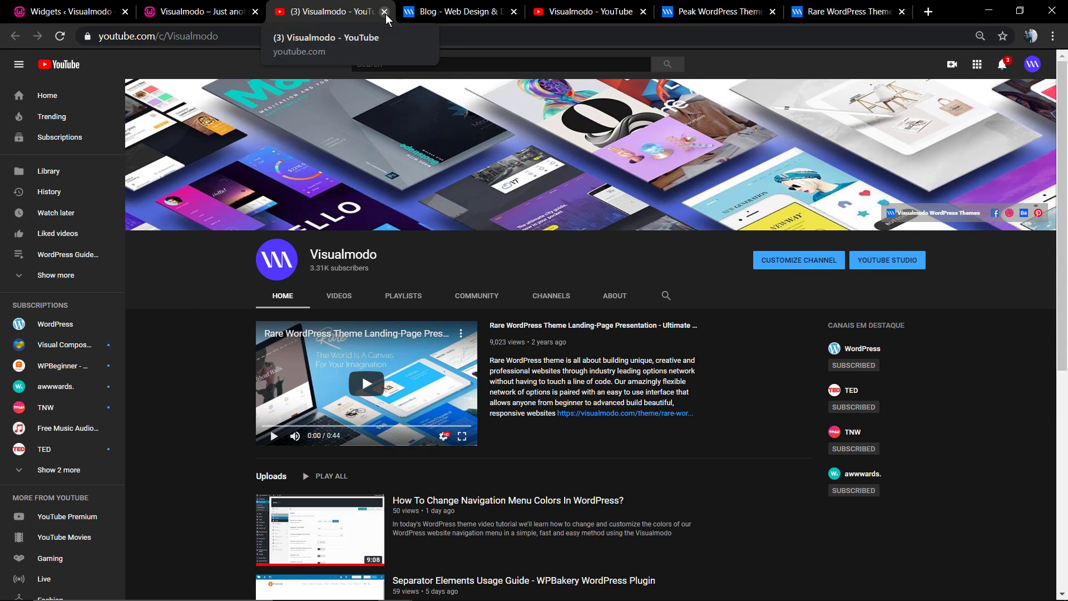
click(384, 11)
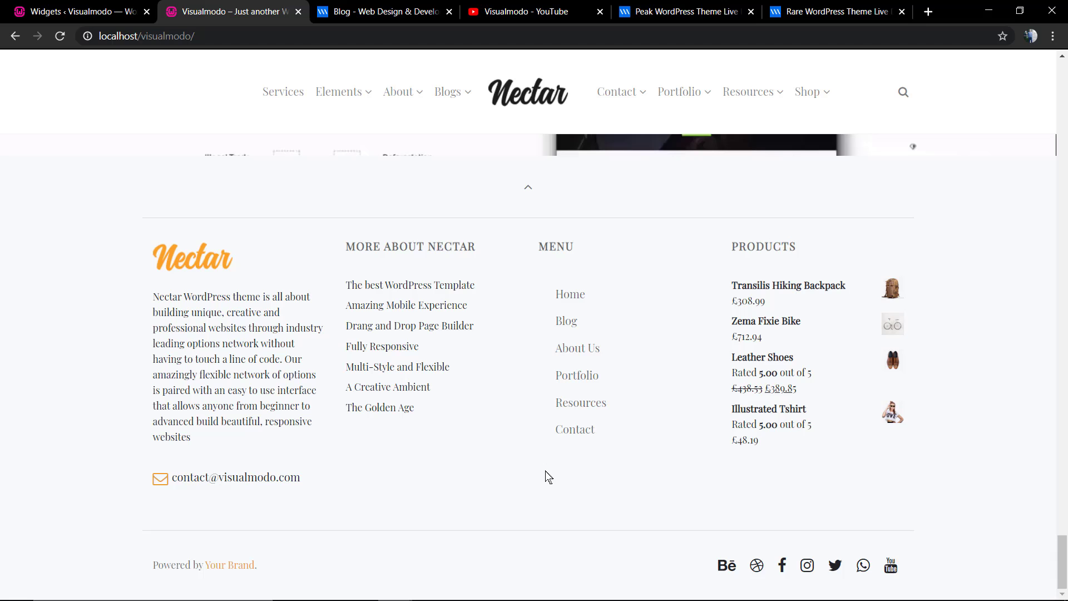
Step: Set the footer colour scheme to White under Theme Options > Colors > Footer, save, and preview the site
click(64, 11)
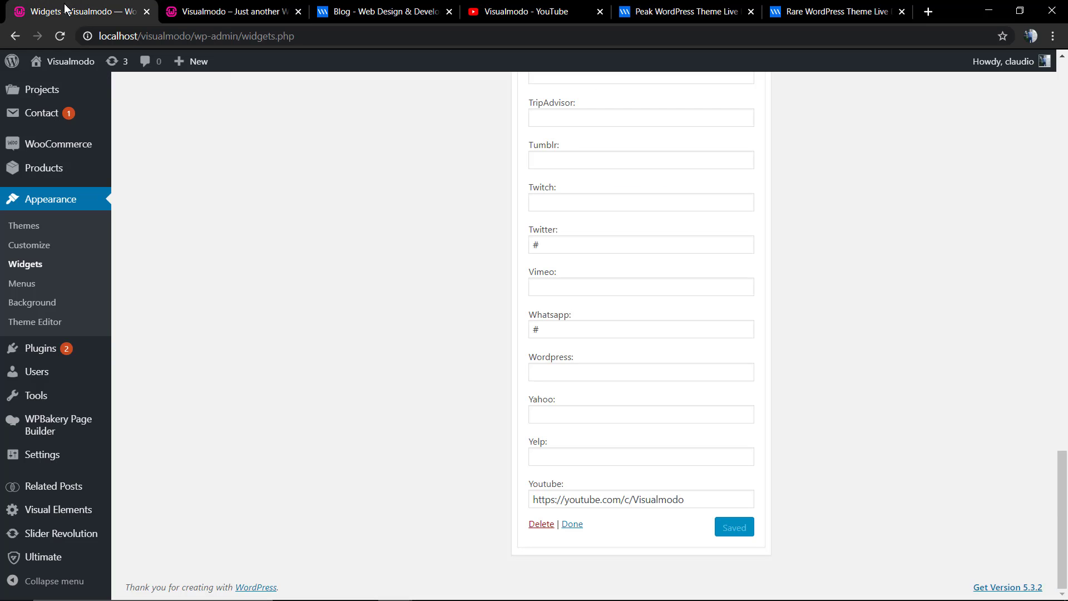
scroll(301, 315, up, 20)
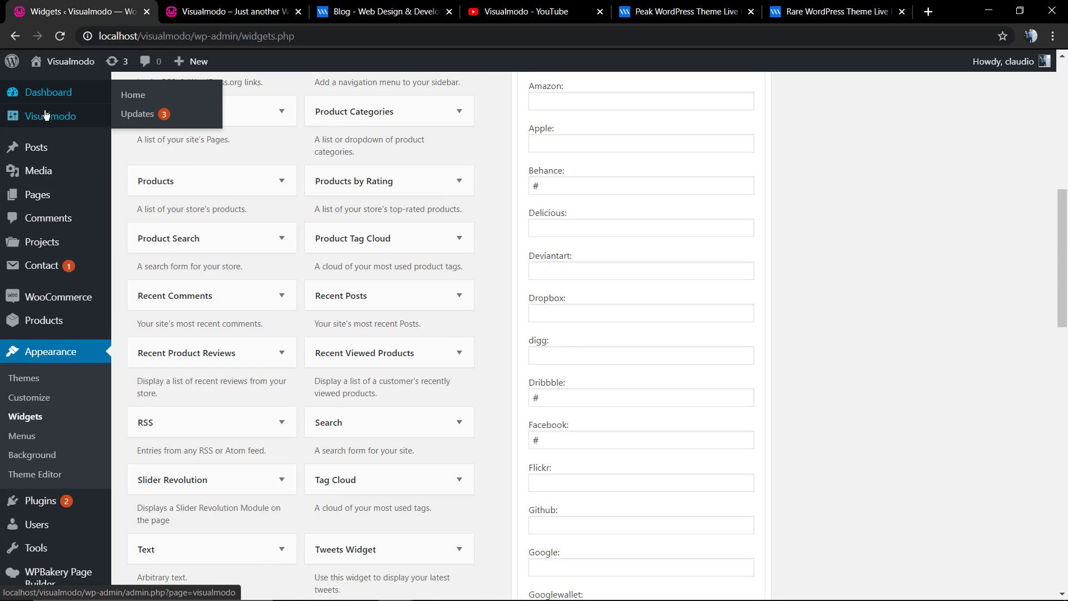
mouse_move(67, 116)
click(134, 148)
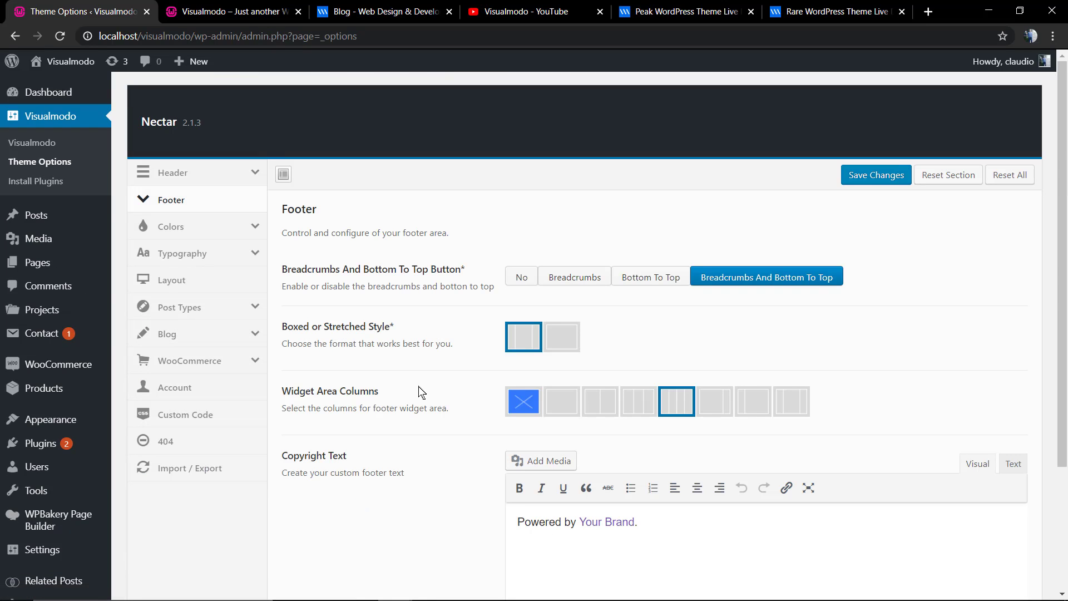
click(183, 238)
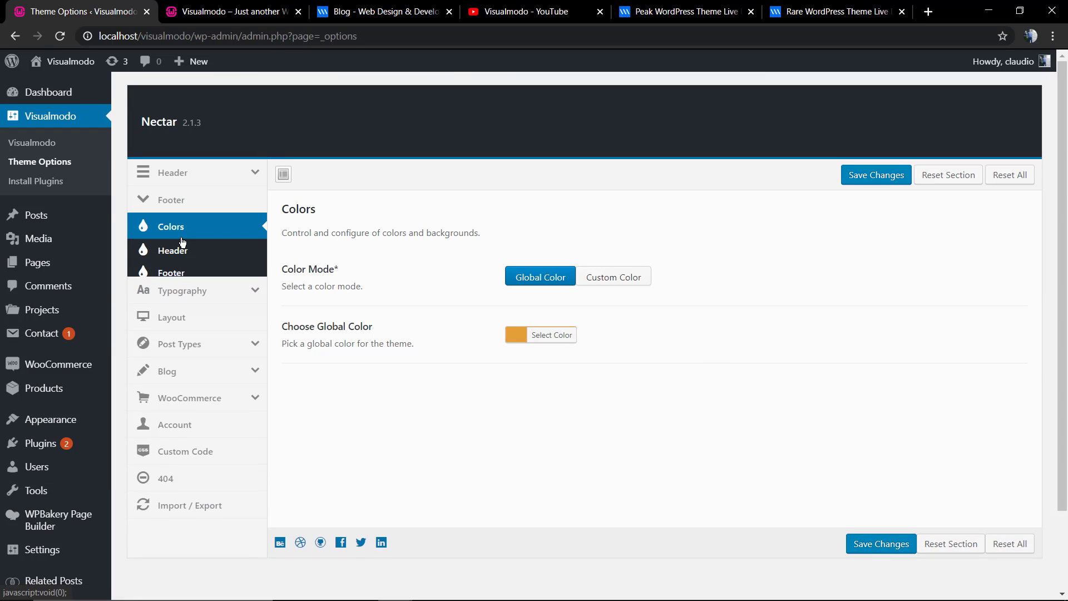
click(178, 272)
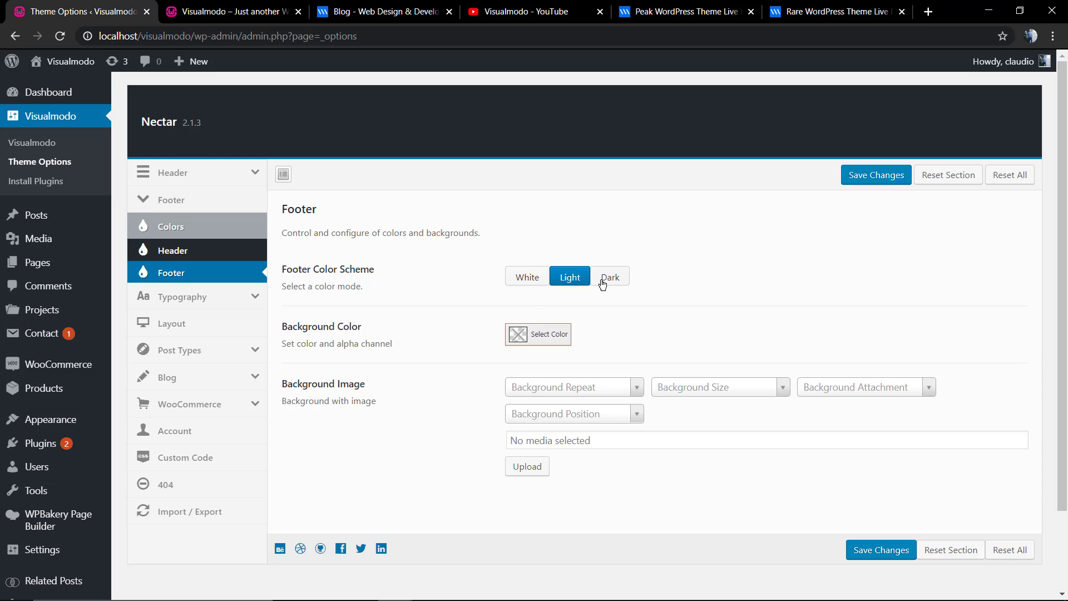
click(526, 285)
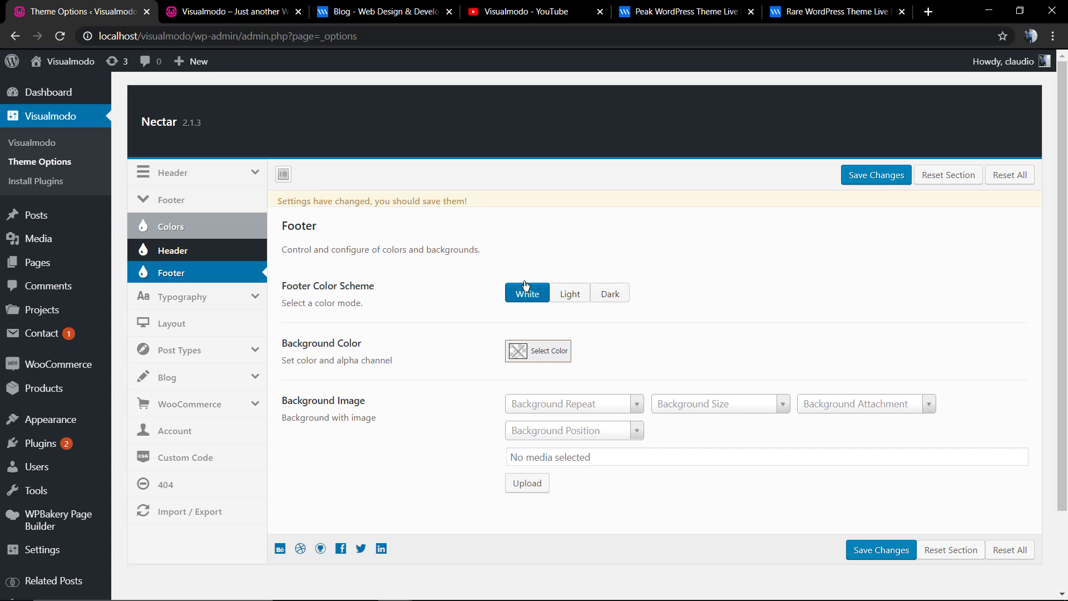
click(874, 550)
click(244, 12)
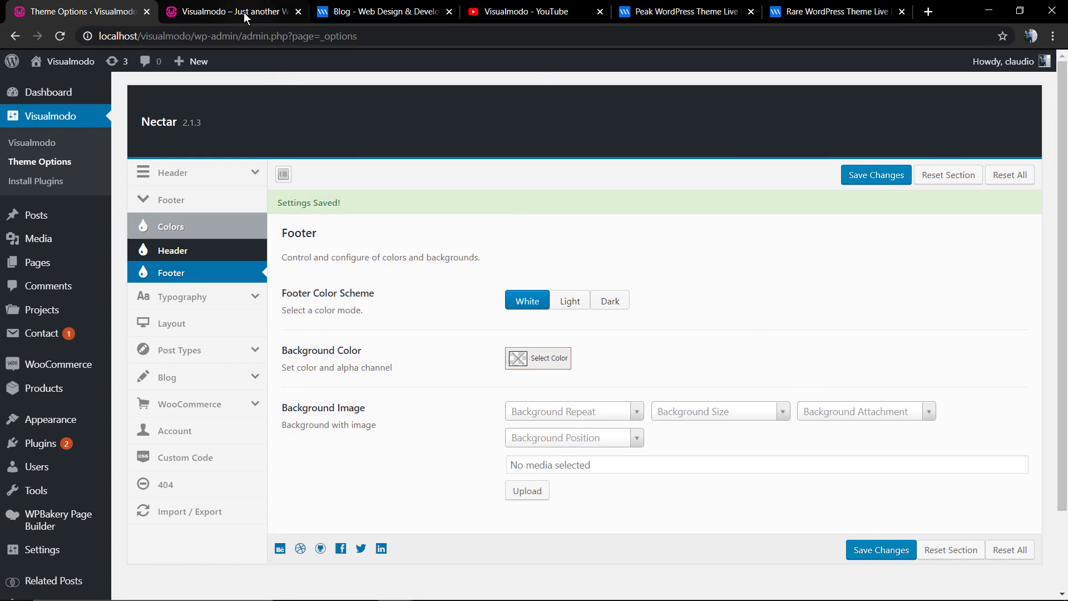
key(F5)
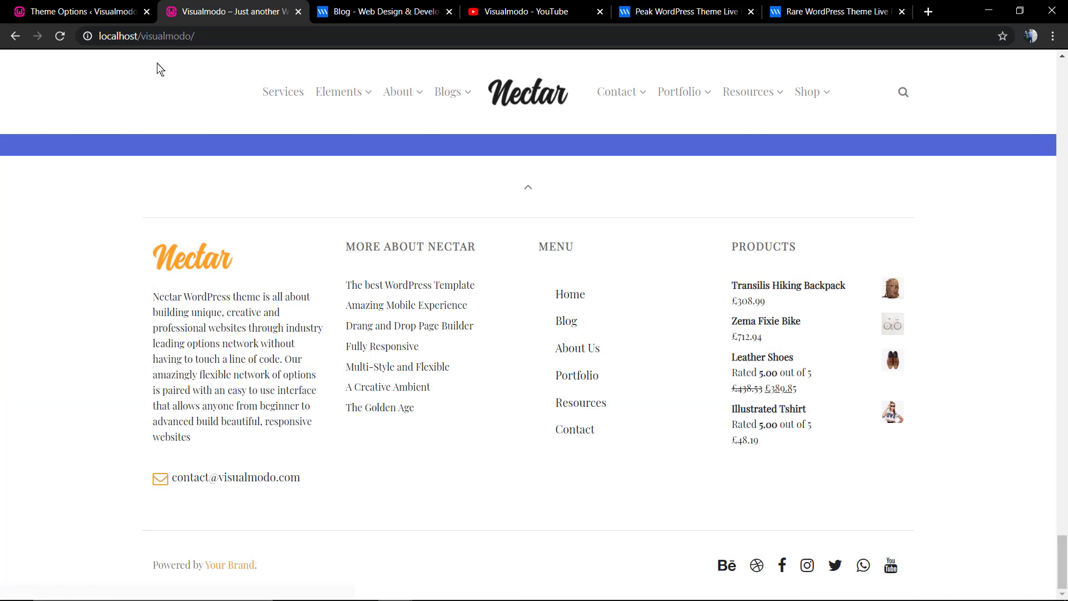
Step: Switch the footer colour scheme to Dark, save it, and reload the live site
click(83, 12)
click(609, 291)
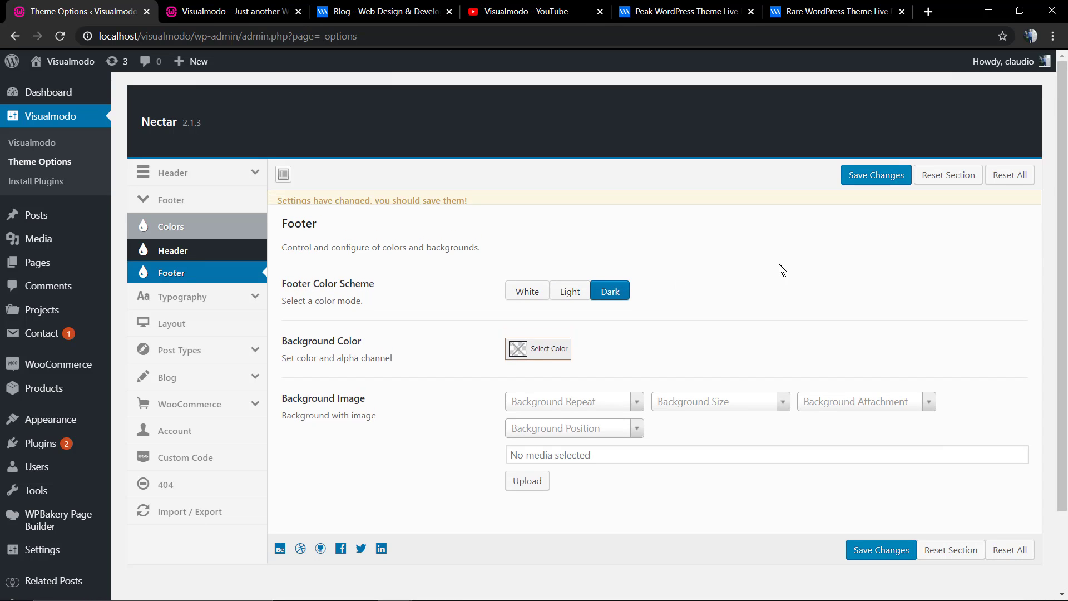
click(876, 174)
click(208, 19)
key(F5)
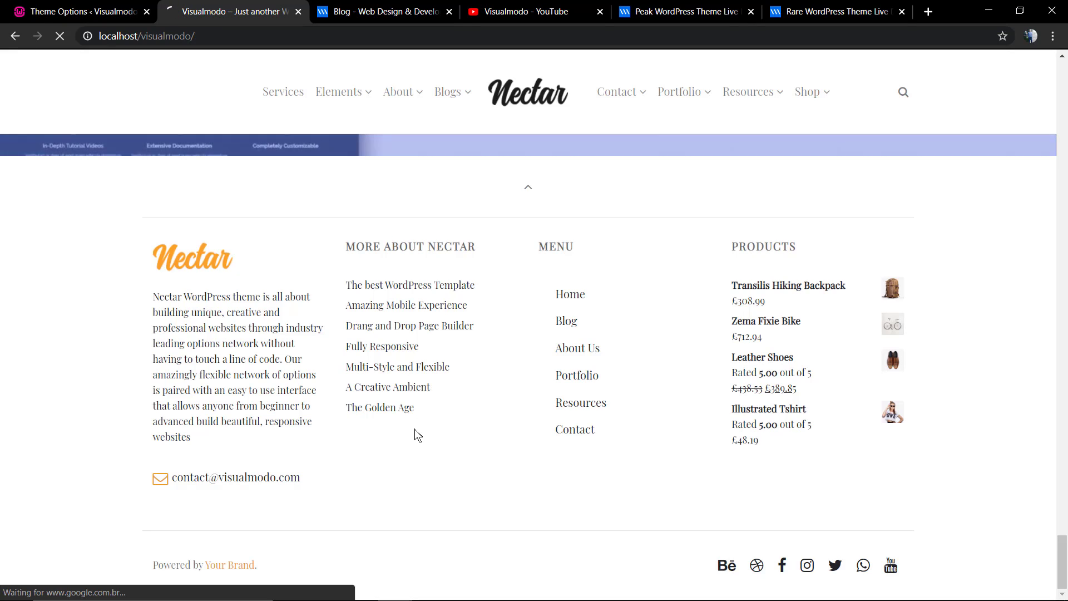